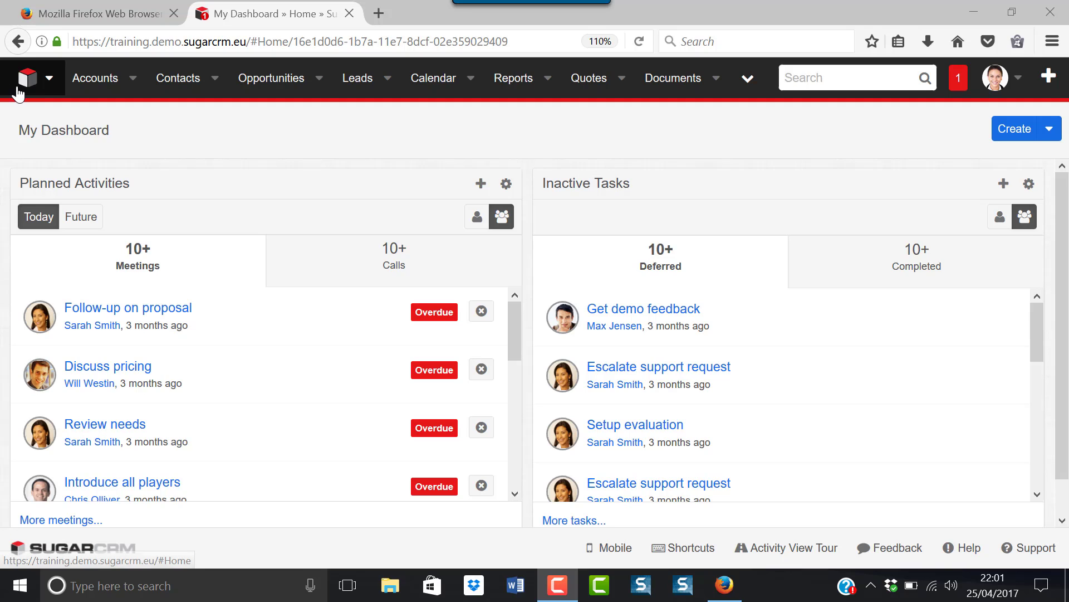
- Open the X-Sell Holdings contact's record from recent items, keeping the account name unchanged
{"action": "left_click", "coordinate": [48, 82]}
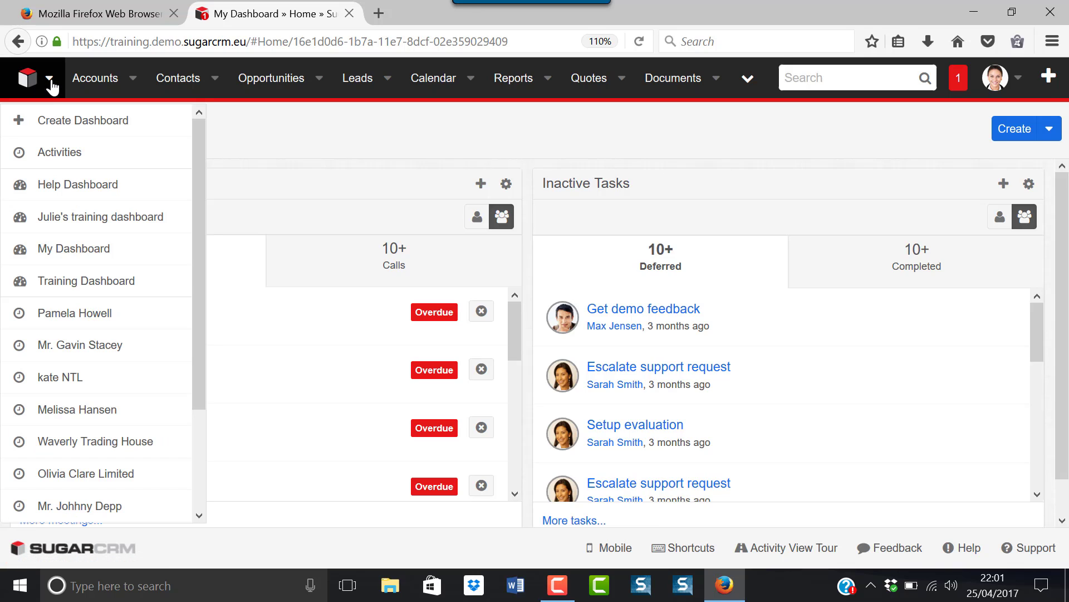
{"action": "left_click", "coordinate": [54, 315]}
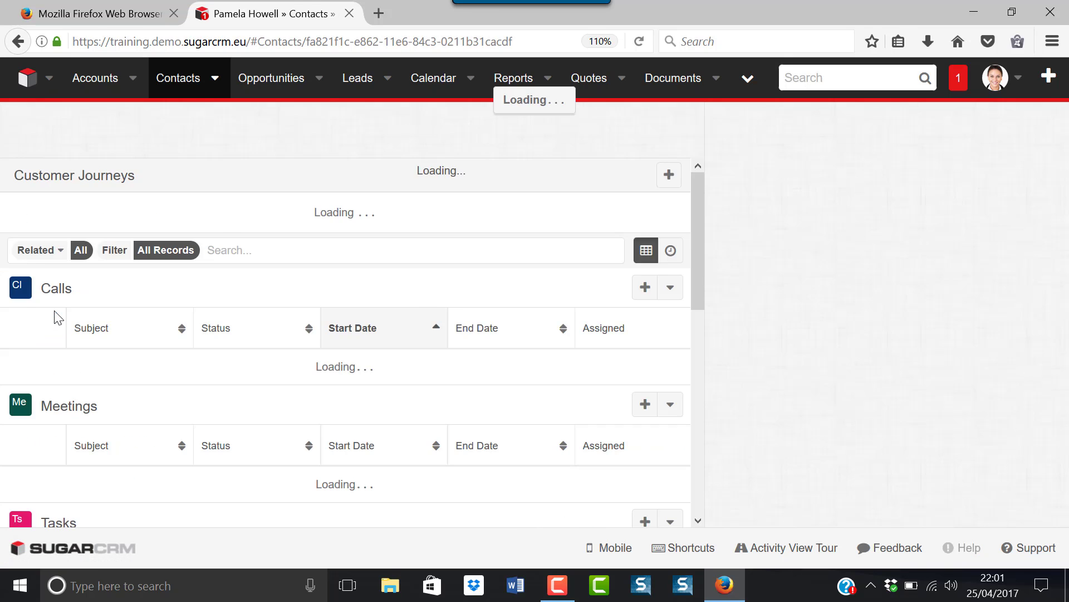
{"action": "left_click", "coordinate": [156, 301]}
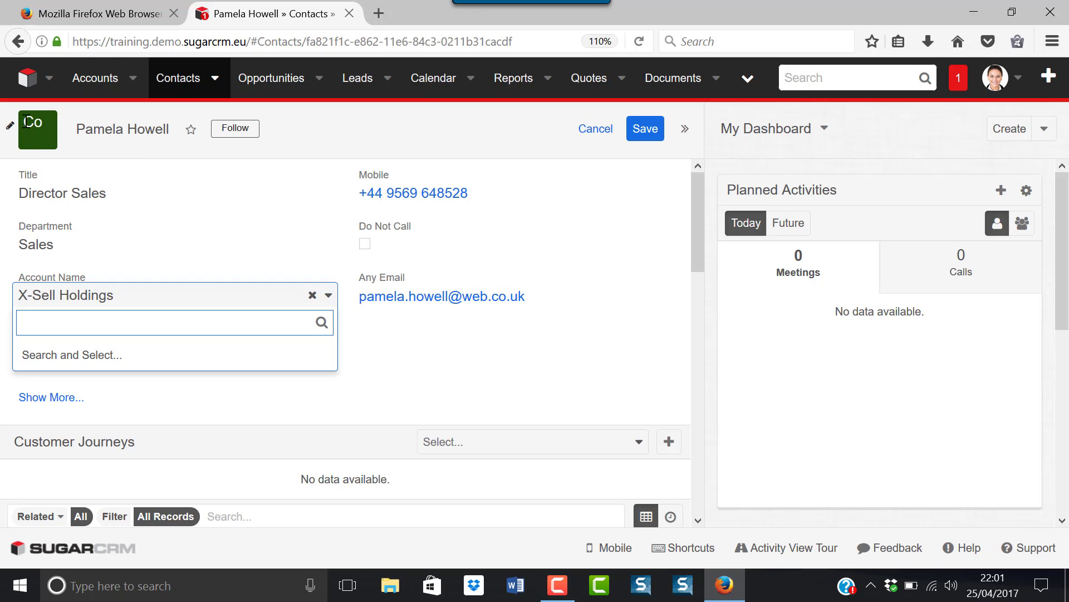
{"action": "left_click", "coordinate": [445, 349]}
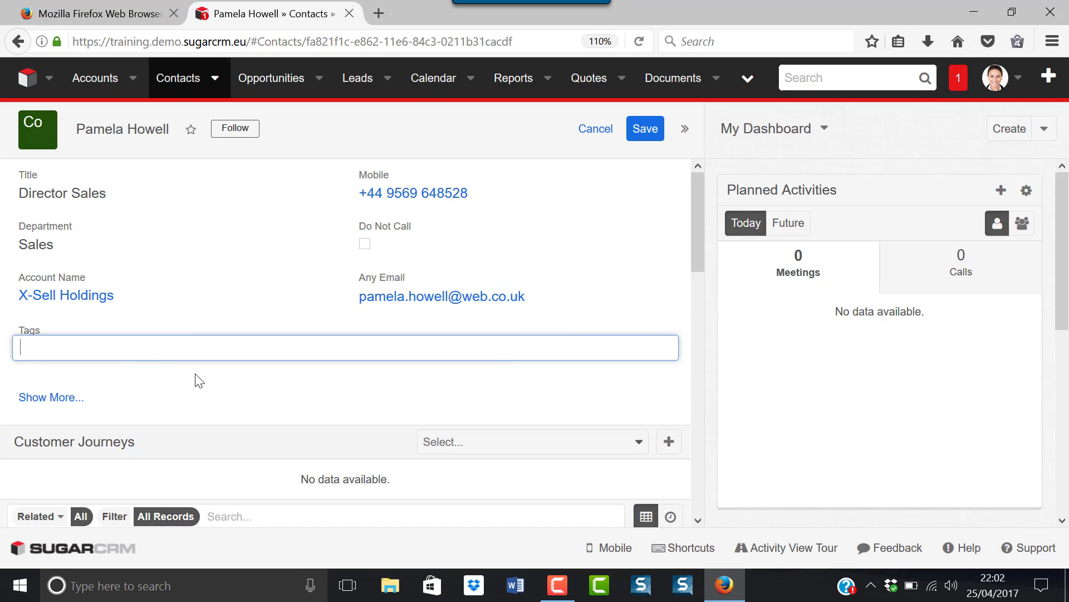
- Scroll through the record to confirm the Calls and Meetings subpanels are empty
{"action": "scroll", "coordinate": [197, 379], "scroll_direction": "down", "scroll_amount": 2}
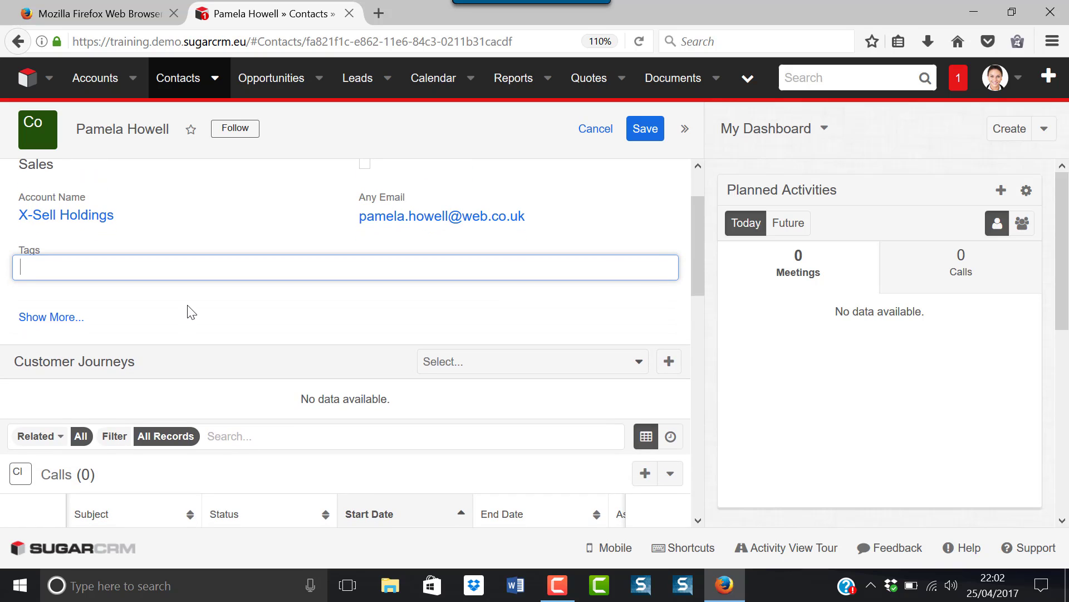
{"action": "scroll", "coordinate": [189, 311], "scroll_direction": "down", "scroll_amount": 2}
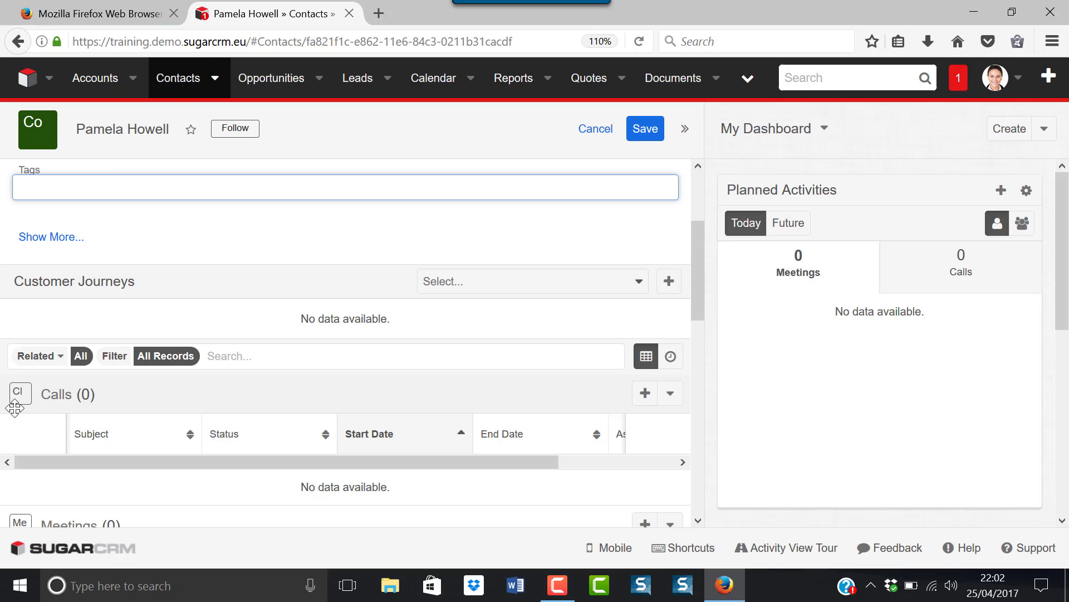
{"action": "scroll", "coordinate": [15, 408], "scroll_direction": "down", "scroll_amount": 2}
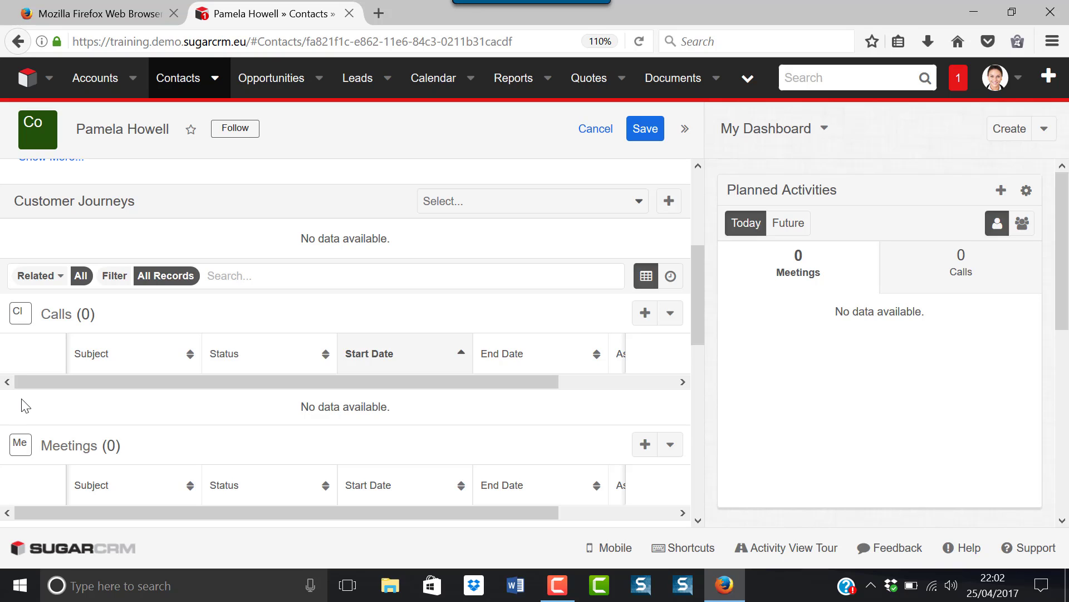
{"action": "scroll", "coordinate": [26, 408], "scroll_direction": "down", "scroll_amount": 2}
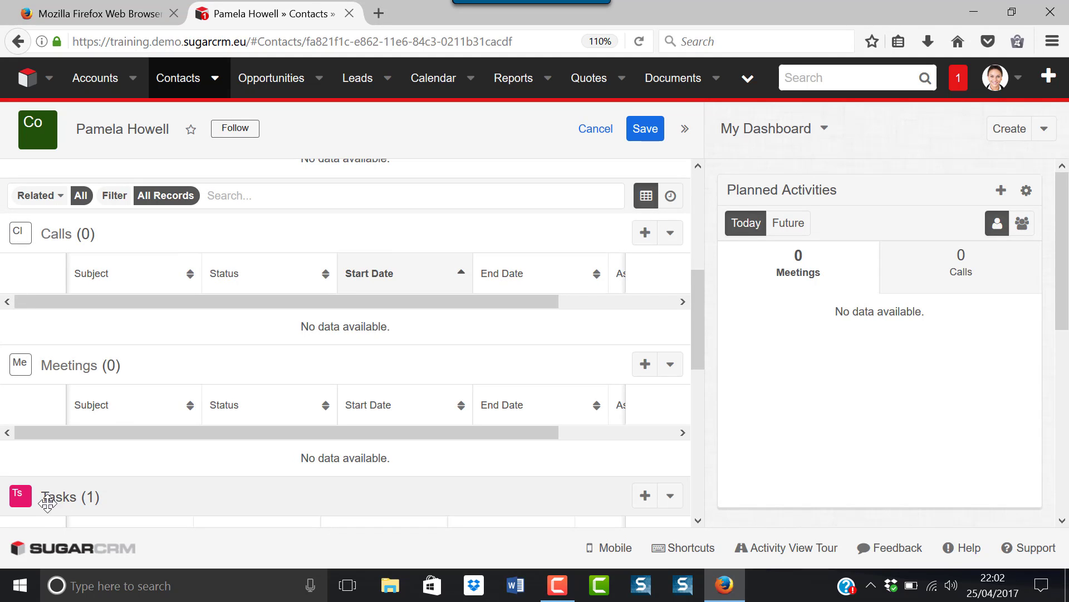
{"action": "scroll", "coordinate": [45, 474], "scroll_direction": "down", "scroll_amount": 3}
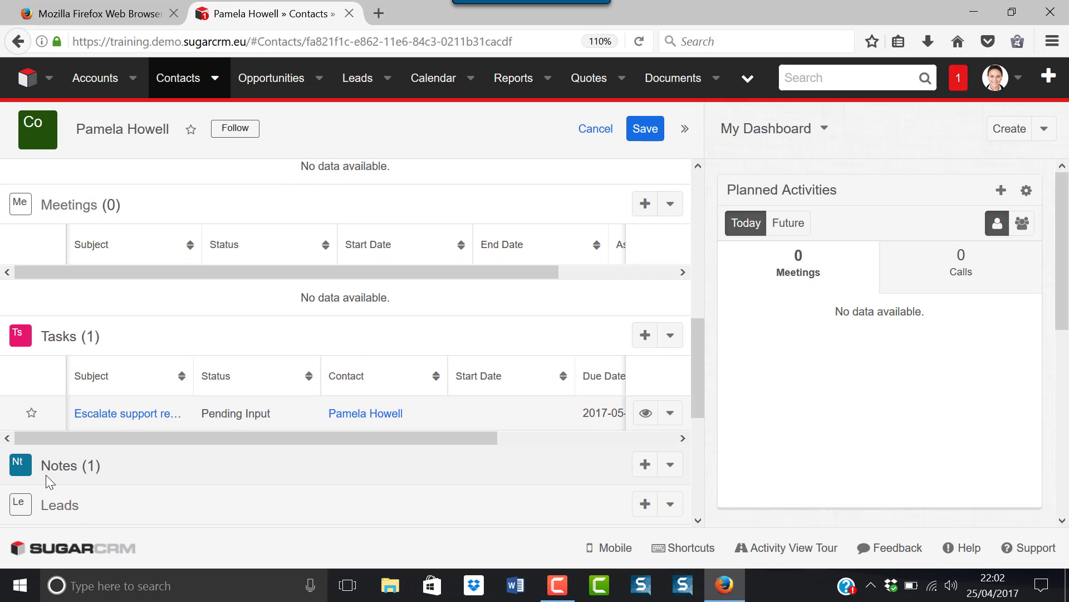
{"action": "scroll", "coordinate": [46, 474], "scroll_direction": "up", "scroll_amount": 5}
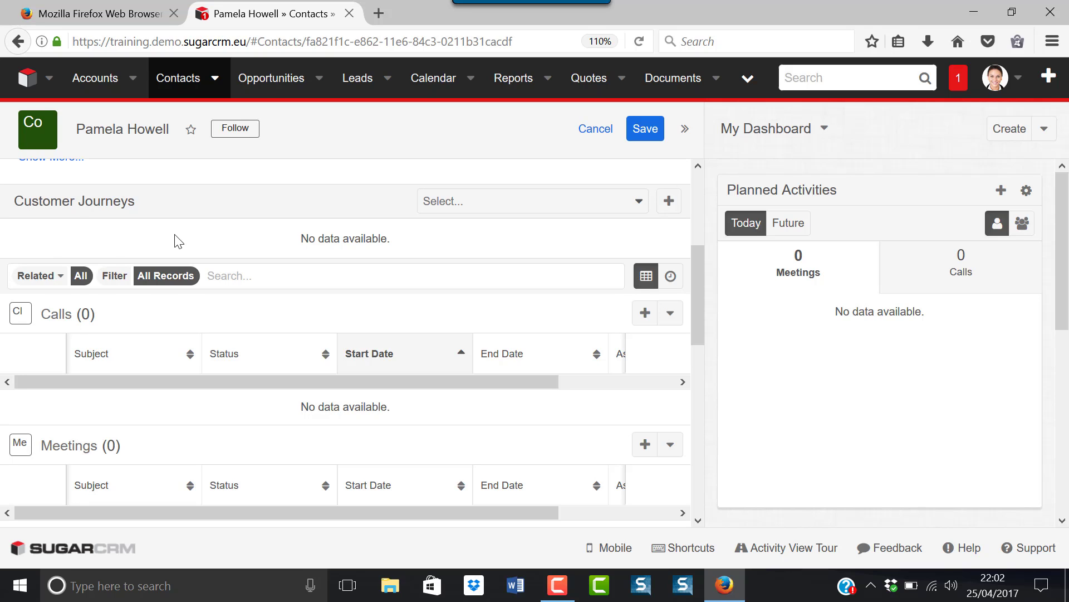
{"action": "scroll", "coordinate": [178, 241], "scroll_direction": "up", "scroll_amount": 4}
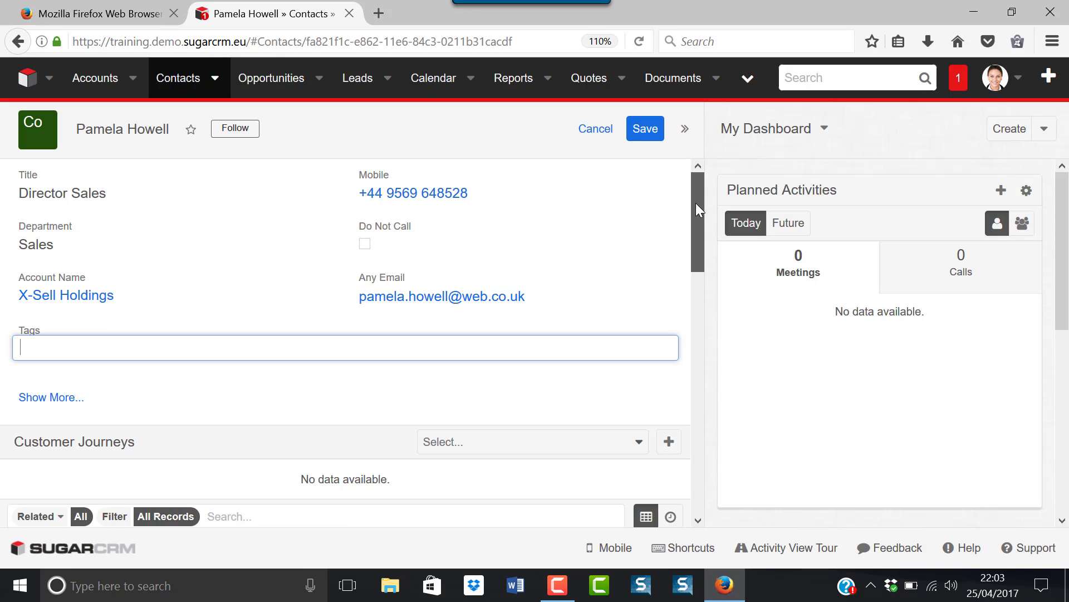
{"action": "left_click_drag", "start_coordinate": [696, 203], "coordinate": [683, 307]}
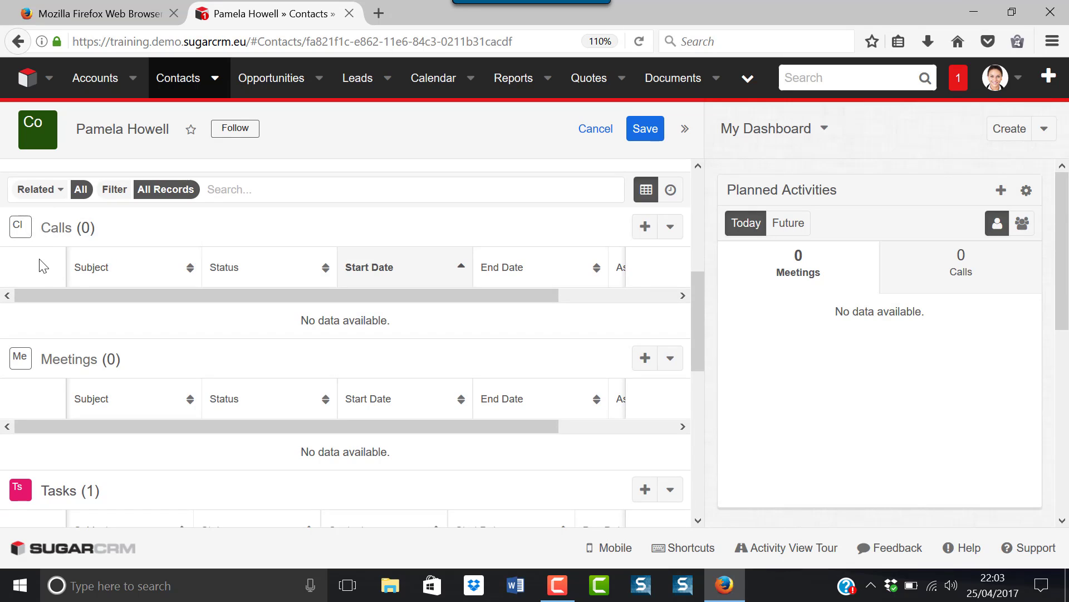
- Create a new call for the contact with subject Demo and status left at Scheduled
{"action": "left_click", "coordinate": [646, 228]}
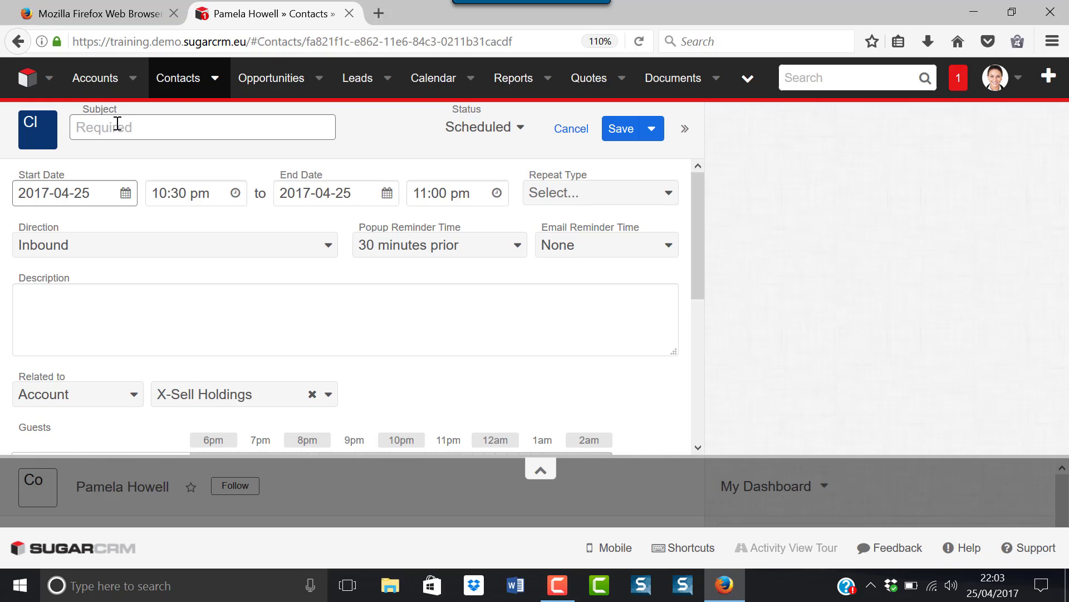
{"action": "type", "text": "Demo"}
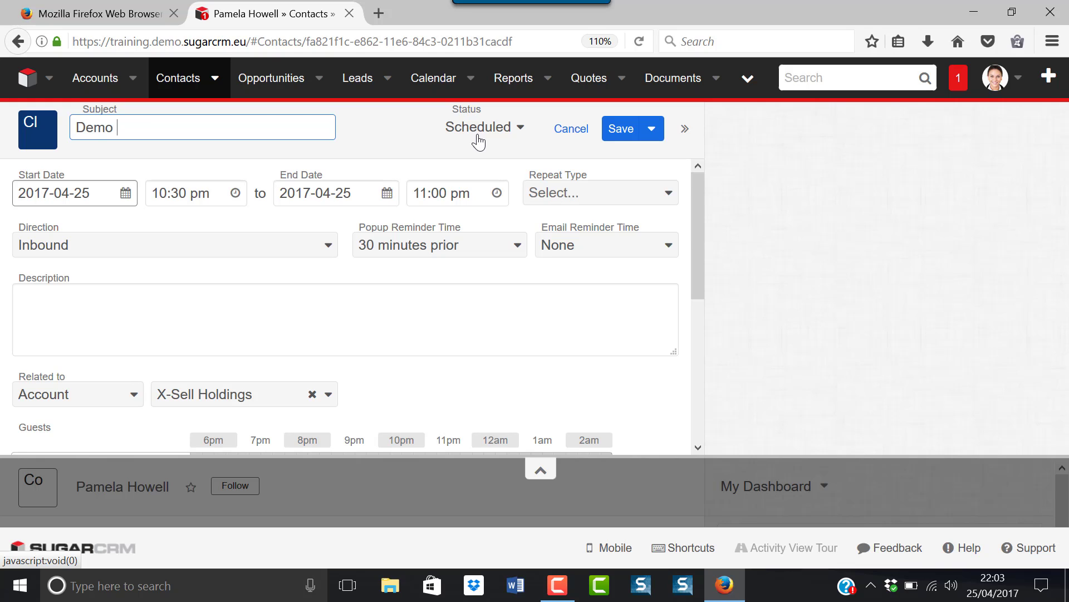
{"action": "left_click", "coordinate": [520, 129]}
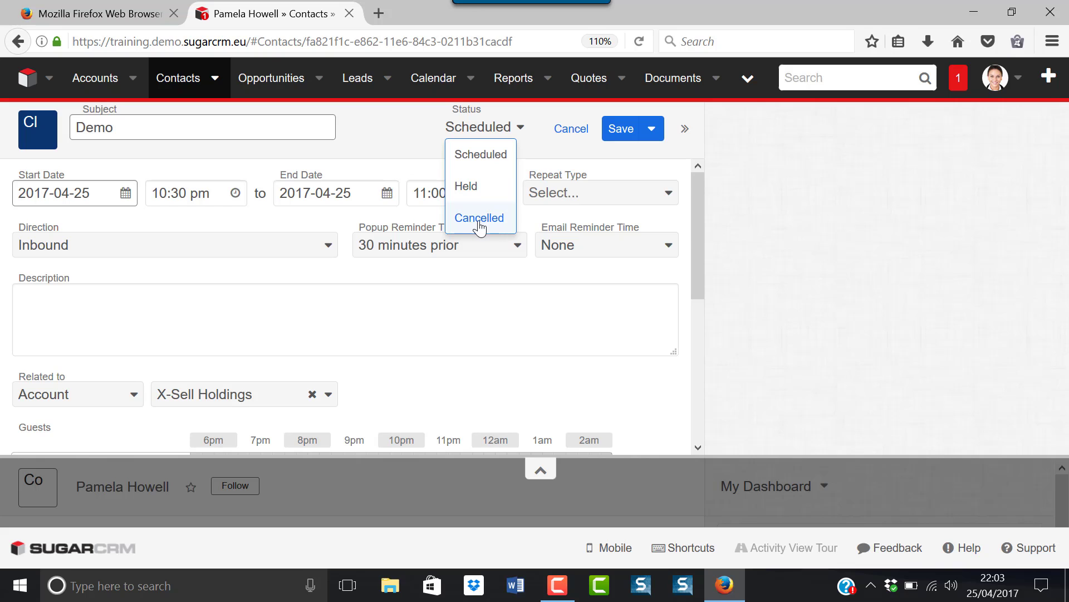
{"action": "left_click", "coordinate": [533, 136]}
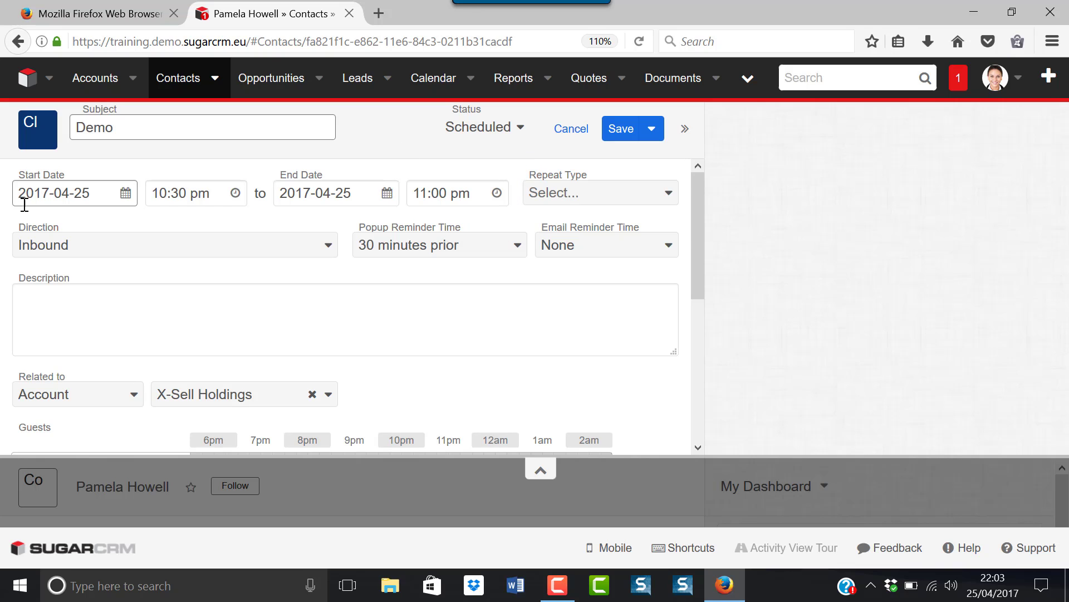
- Schedule the Demo call for 2 May 2017 at 11:30 am with Repeat Type None
{"action": "left_click", "coordinate": [126, 194]}
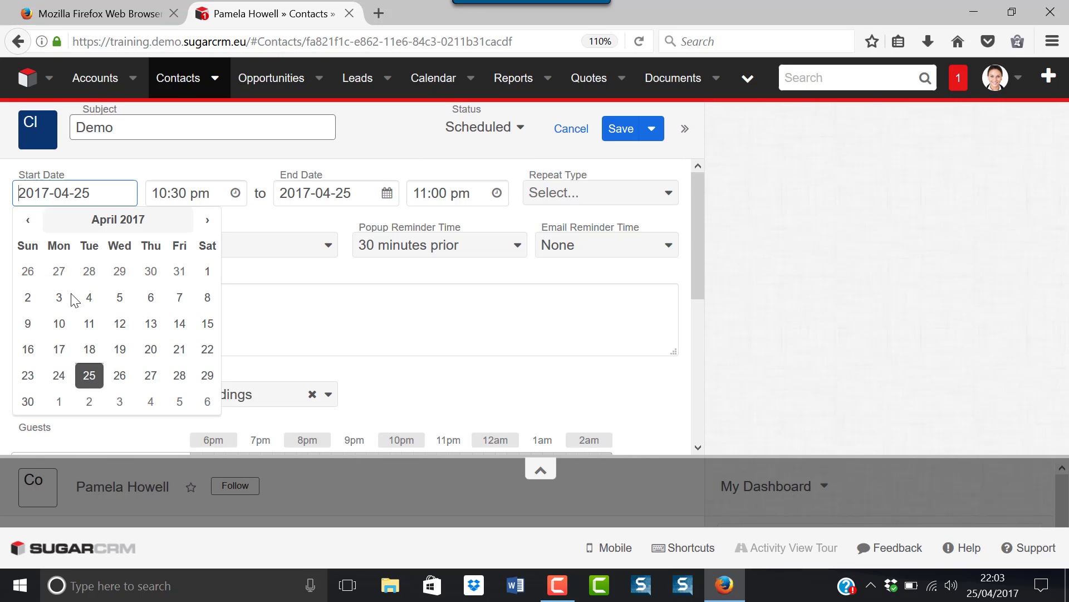
{"action": "left_click", "coordinate": [88, 401]}
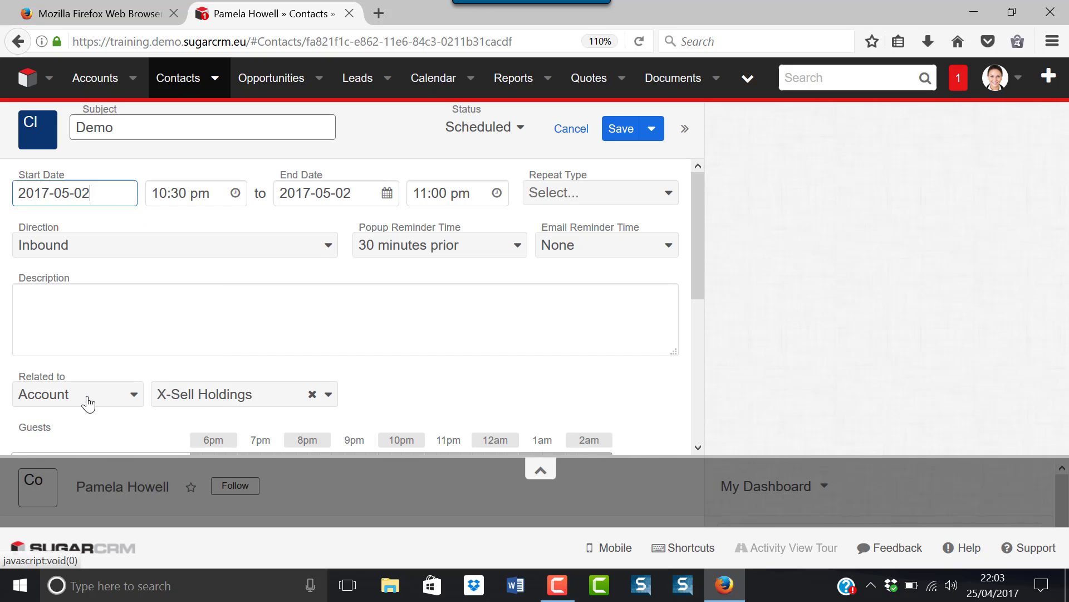
{"action": "left_click", "coordinate": [234, 193]}
{"action": "left_click_drag", "start_coordinate": [229, 327], "coordinate": [232, 277]}
{"action": "left_click", "coordinate": [192, 278]}
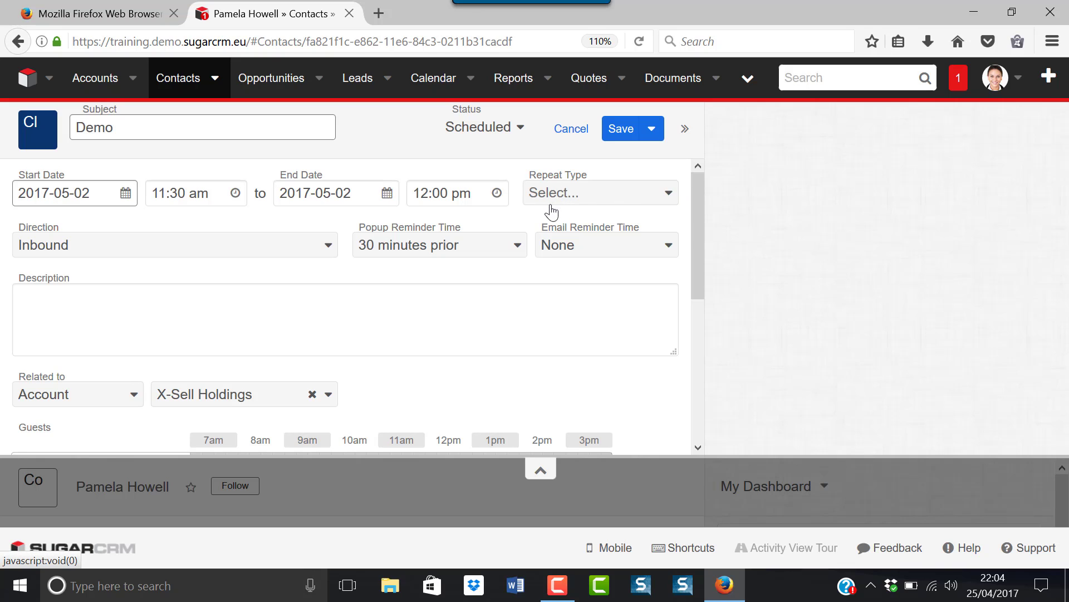
{"action": "left_click", "coordinate": [673, 197]}
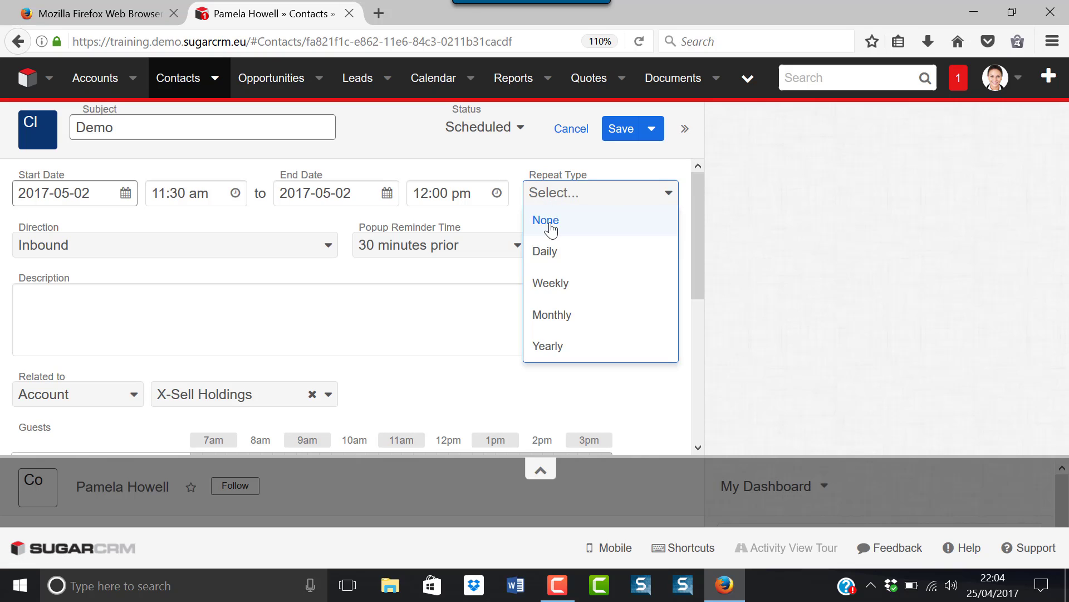
{"action": "left_click", "coordinate": [549, 221]}
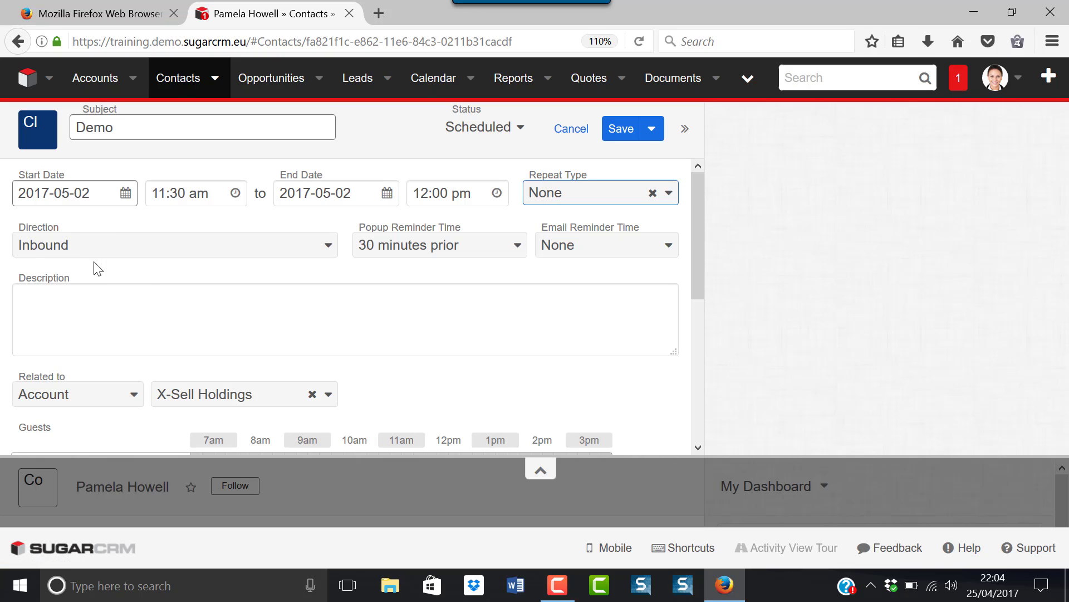
- Make the call Outbound with a 10-minute popup reminder and a 1-hour email reminder
{"action": "left_click", "coordinate": [327, 249]}
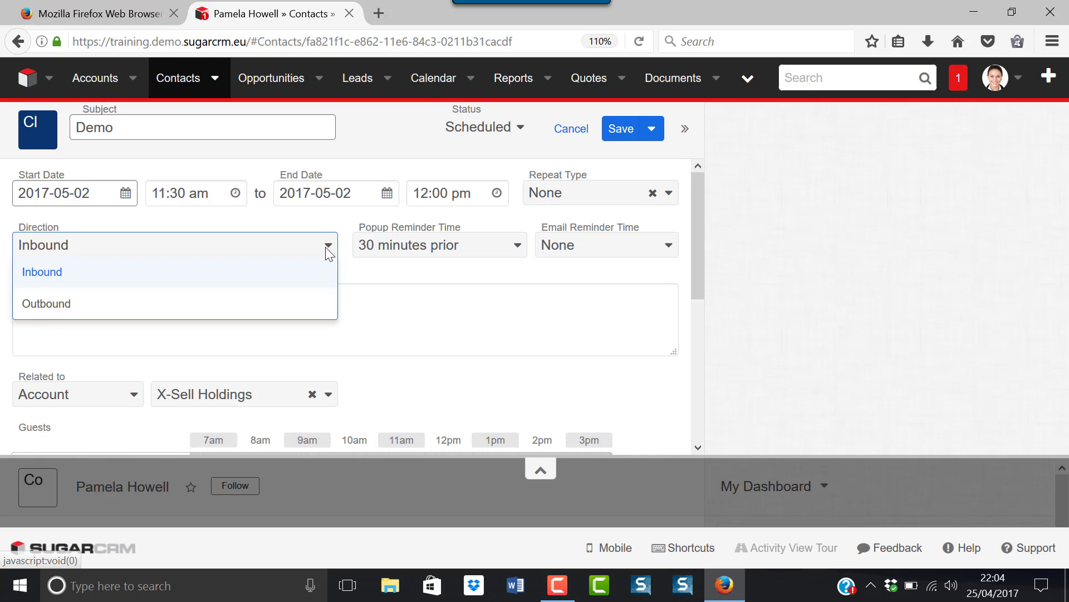
{"action": "left_click", "coordinate": [39, 306]}
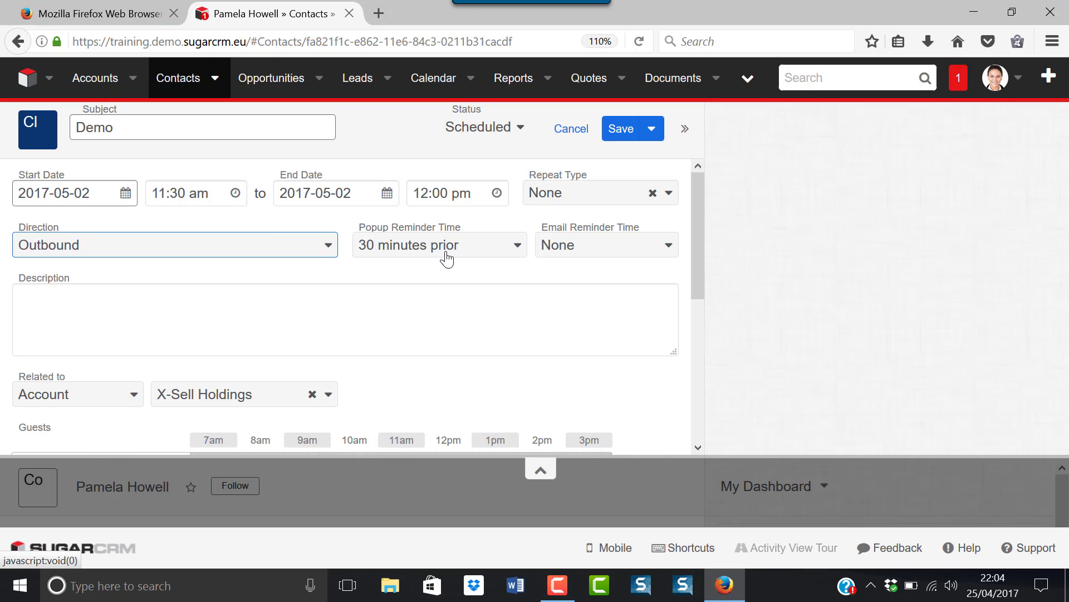
{"action": "left_click", "coordinate": [514, 250]}
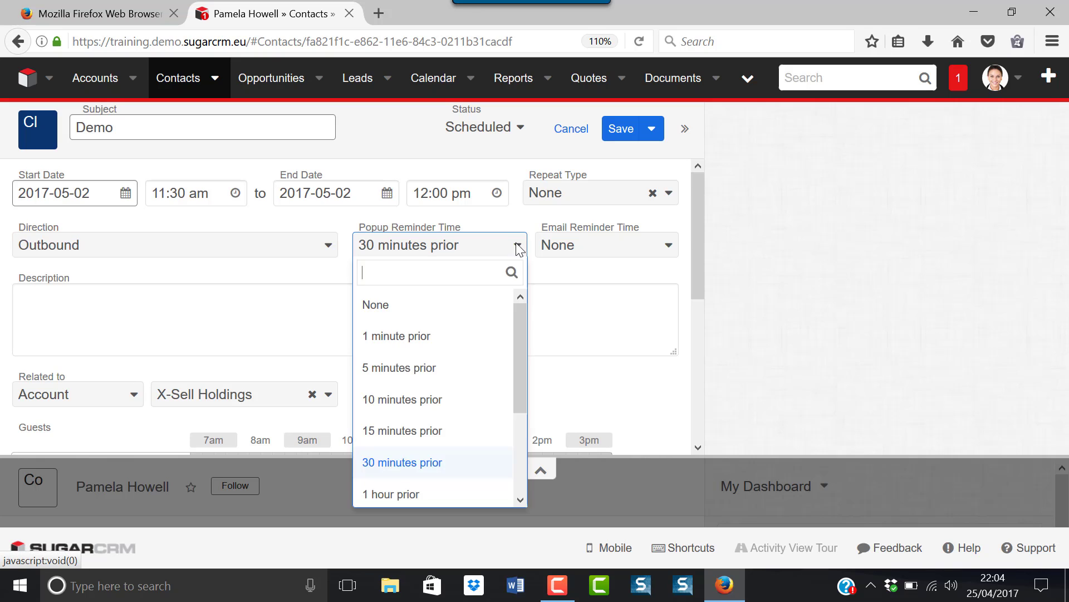
{"action": "left_click", "coordinate": [410, 407]}
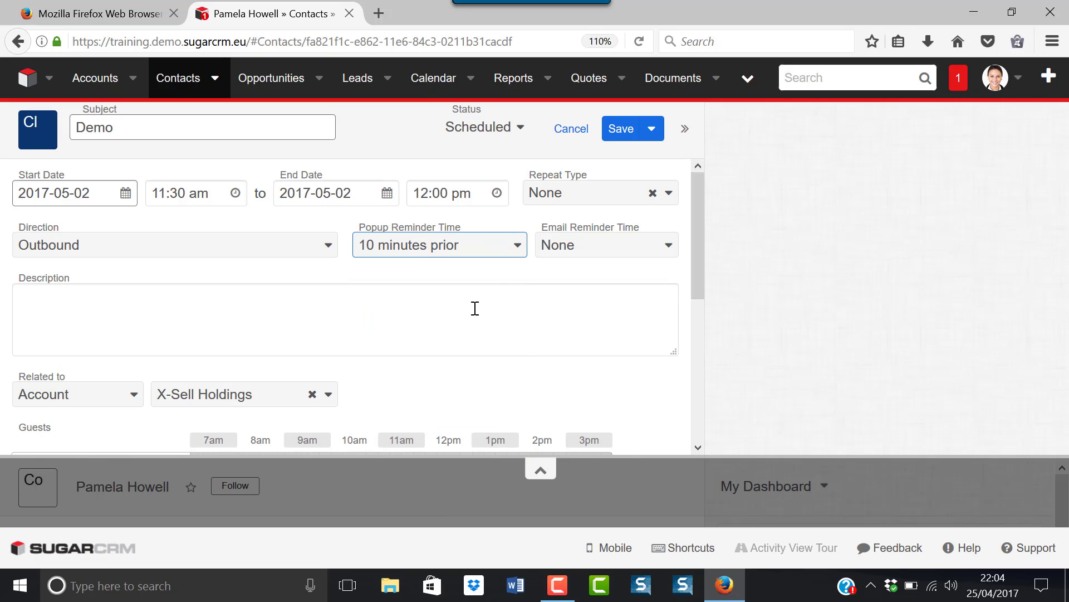
{"action": "left_click", "coordinate": [669, 250]}
{"action": "left_click", "coordinate": [556, 492]}
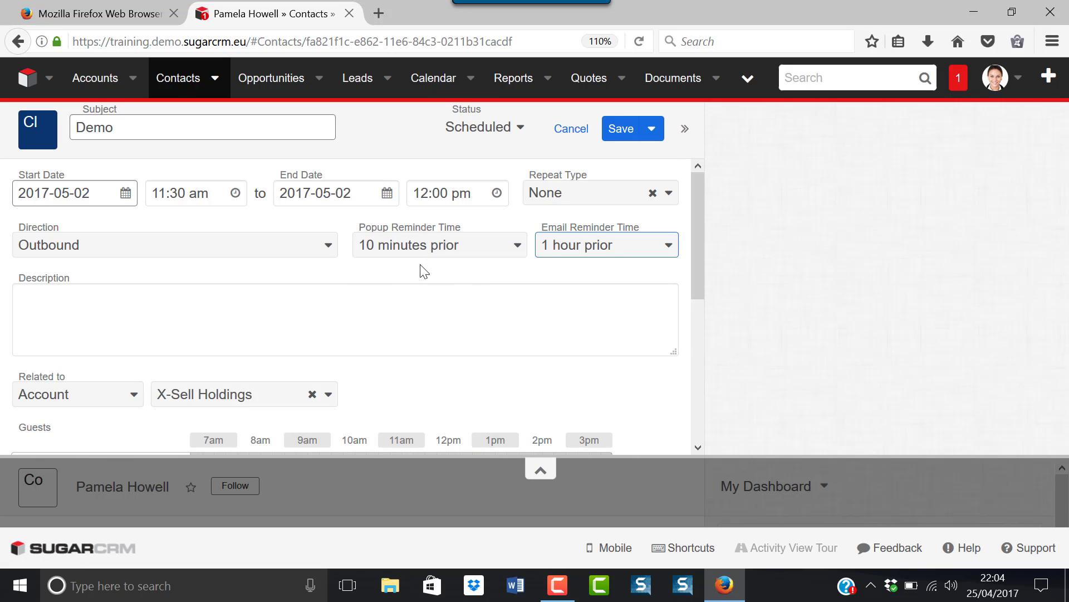
- Enter the call description 'Agreed to 10 minute demo'
{"action": "left_click", "coordinate": [43, 300]}
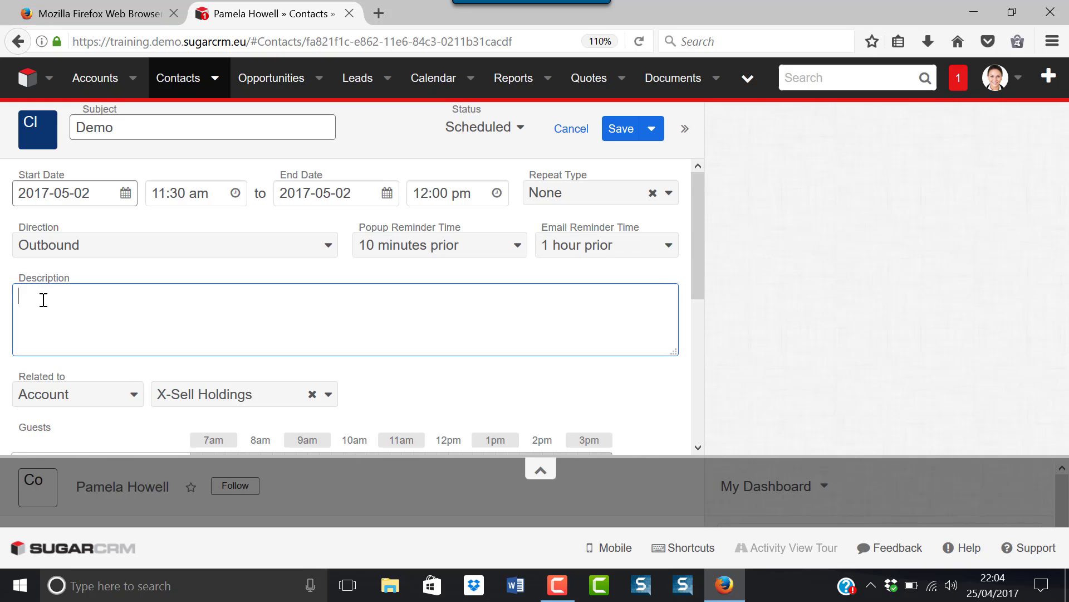
{"action": "type", "text": "Agreed to d"}
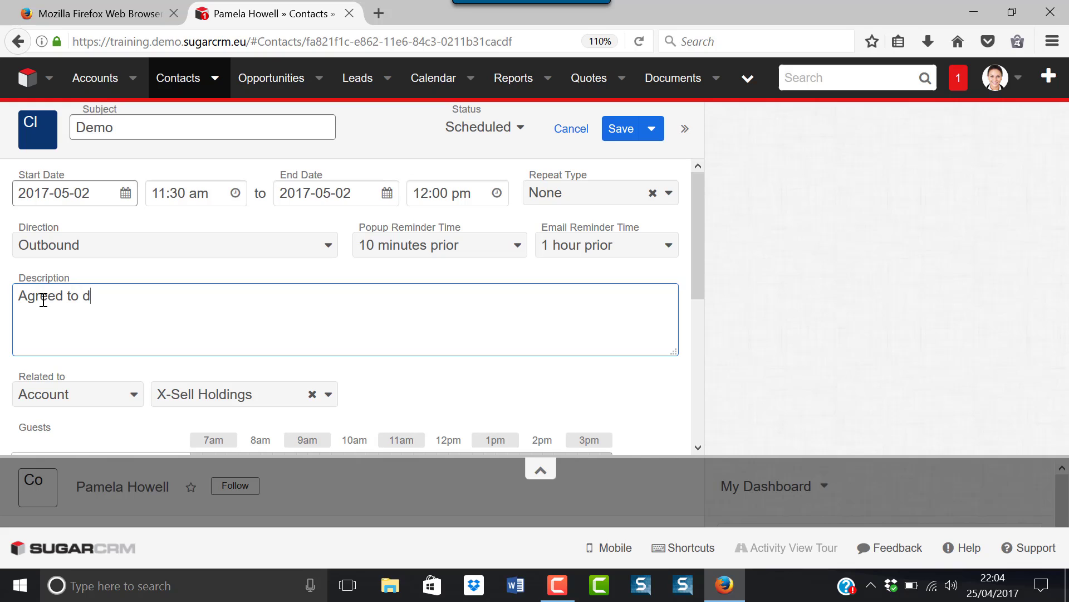
{"action": "key", "text": "BackSpace"}
{"action": "type", "text": "10 minute demo"}
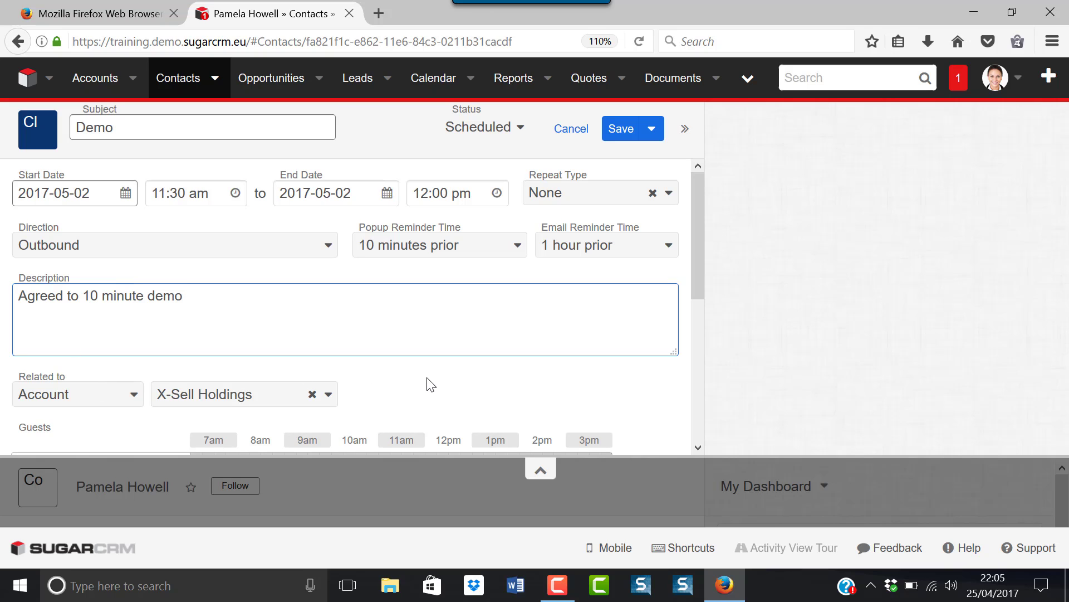
{"action": "scroll", "coordinate": [429, 384], "scroll_direction": "down", "scroll_amount": 3}
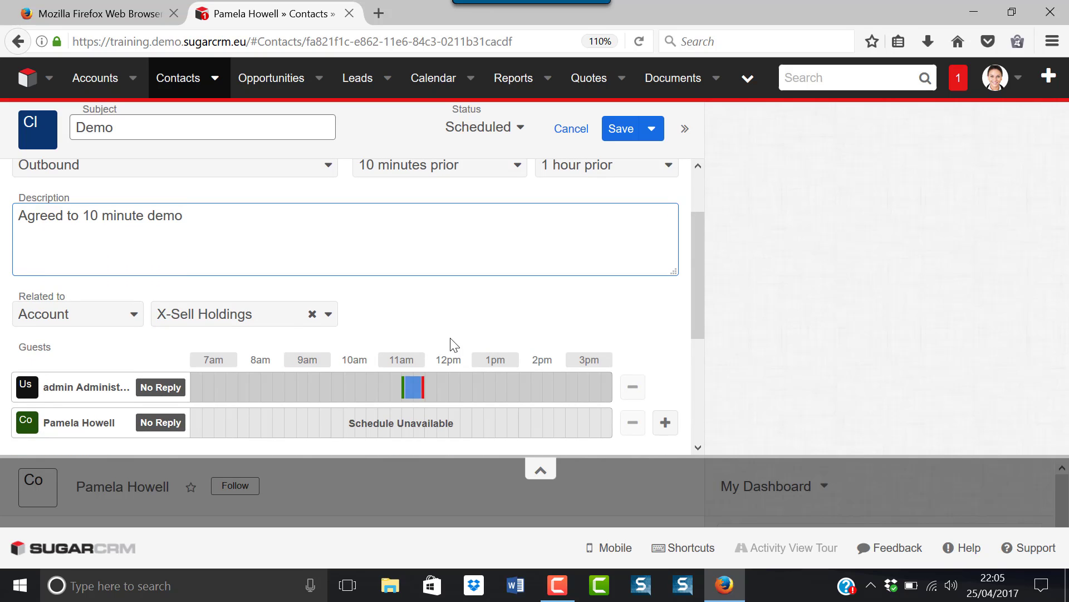
{"action": "left_click", "coordinate": [134, 317]}
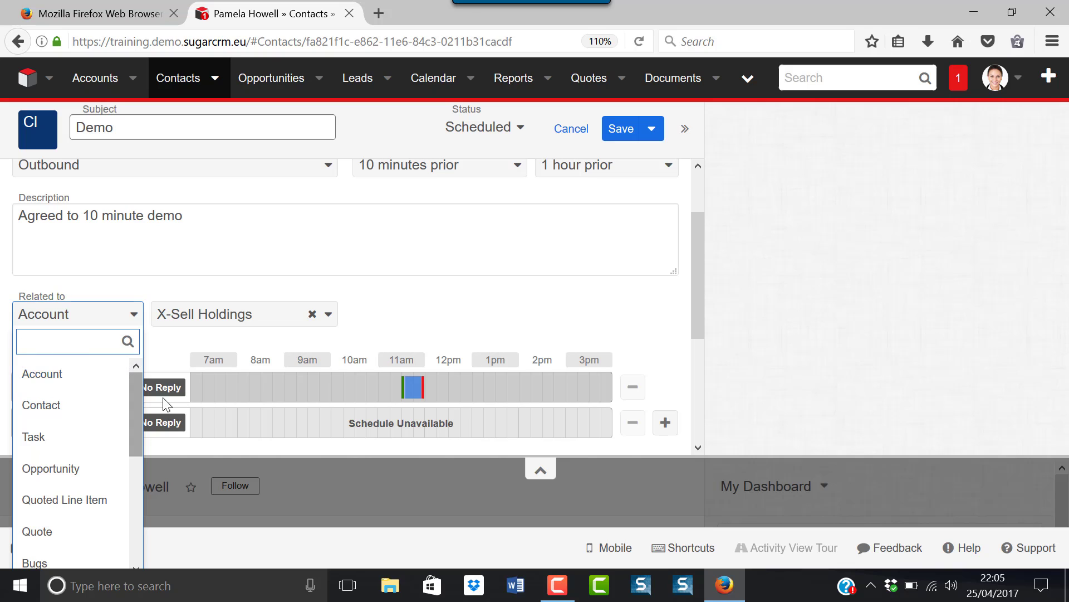
{"action": "left_click", "coordinate": [398, 307]}
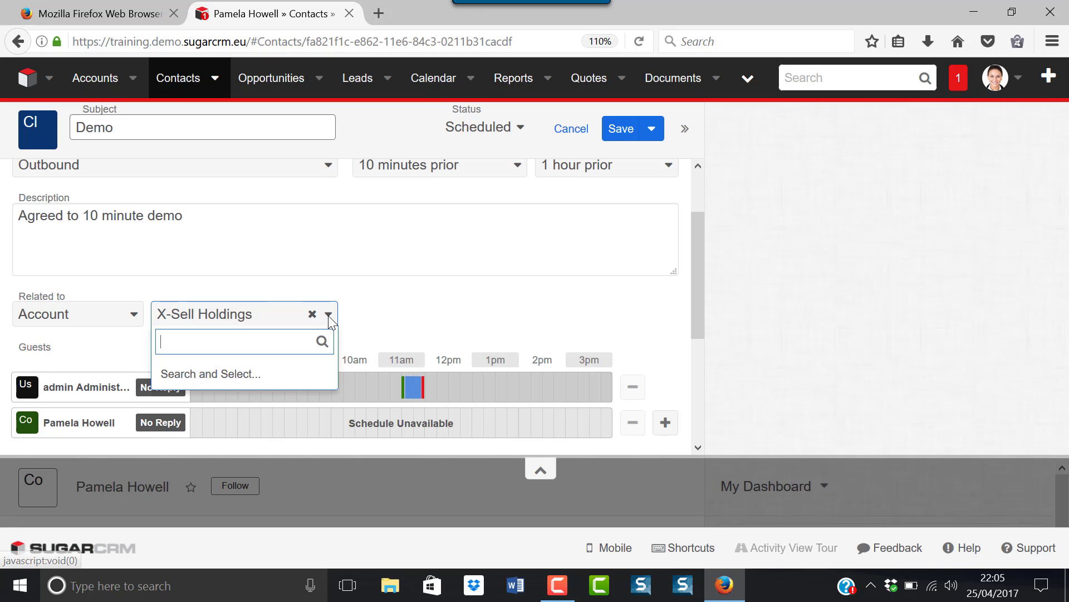
{"action": "left_click", "coordinate": [330, 317]}
{"action": "left_click", "coordinate": [383, 314]}
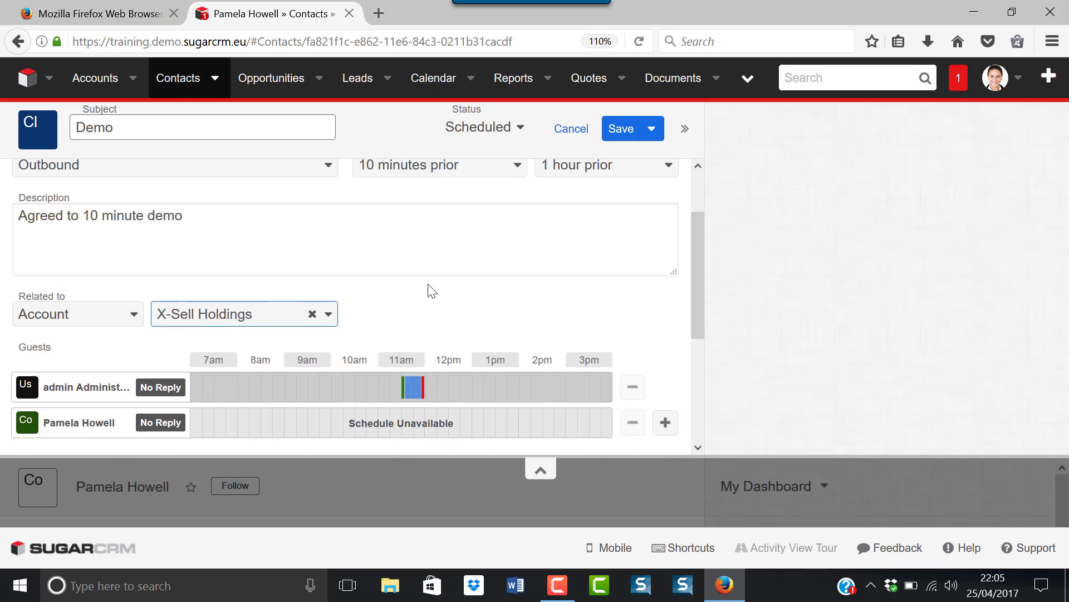
{"action": "scroll", "coordinate": [429, 286], "scroll_direction": "down", "scroll_amount": 2}
{"action": "scroll", "coordinate": [415, 261], "scroll_direction": "up", "scroll_amount": 2}
{"action": "scroll", "coordinate": [350, 330], "scroll_direction": "down", "scroll_amount": 3}
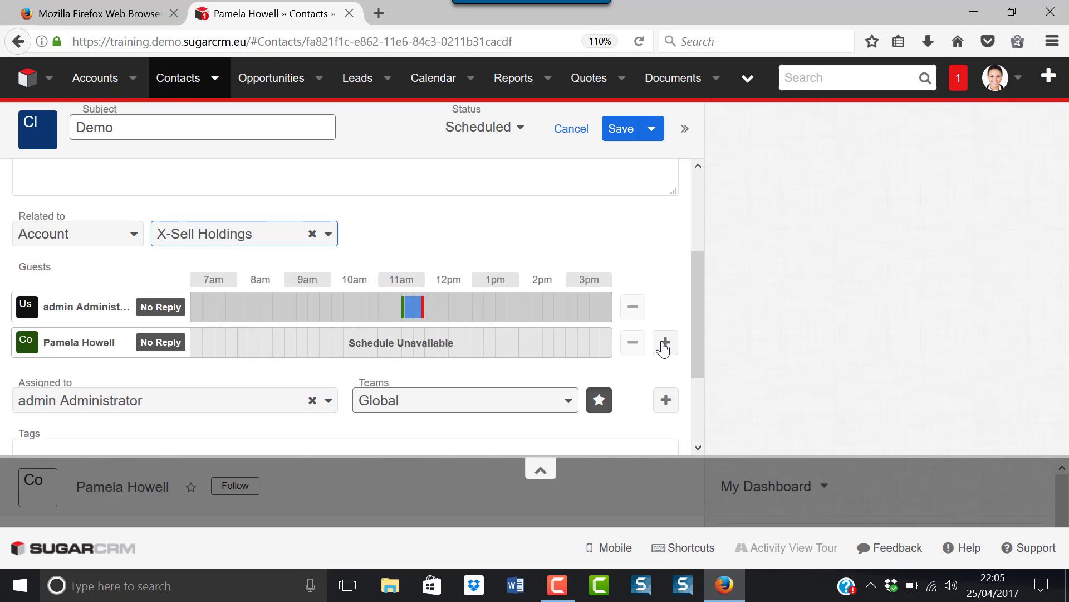
{"action": "scroll", "coordinate": [573, 362], "scroll_direction": "down", "scroll_amount": 3}
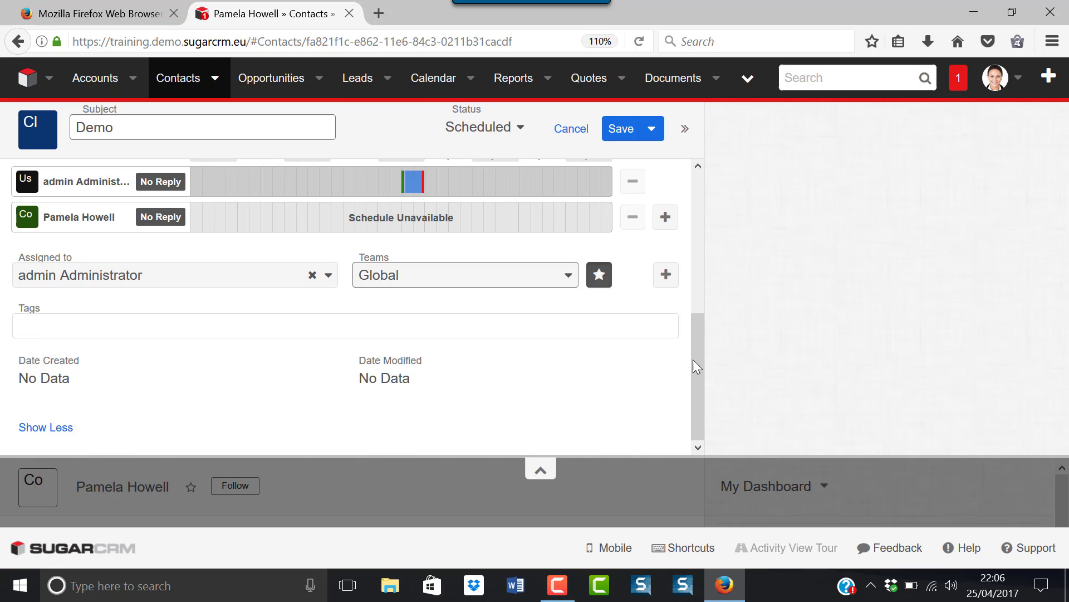
{"action": "left_click_drag", "start_coordinate": [699, 346], "coordinate": [703, 183]}
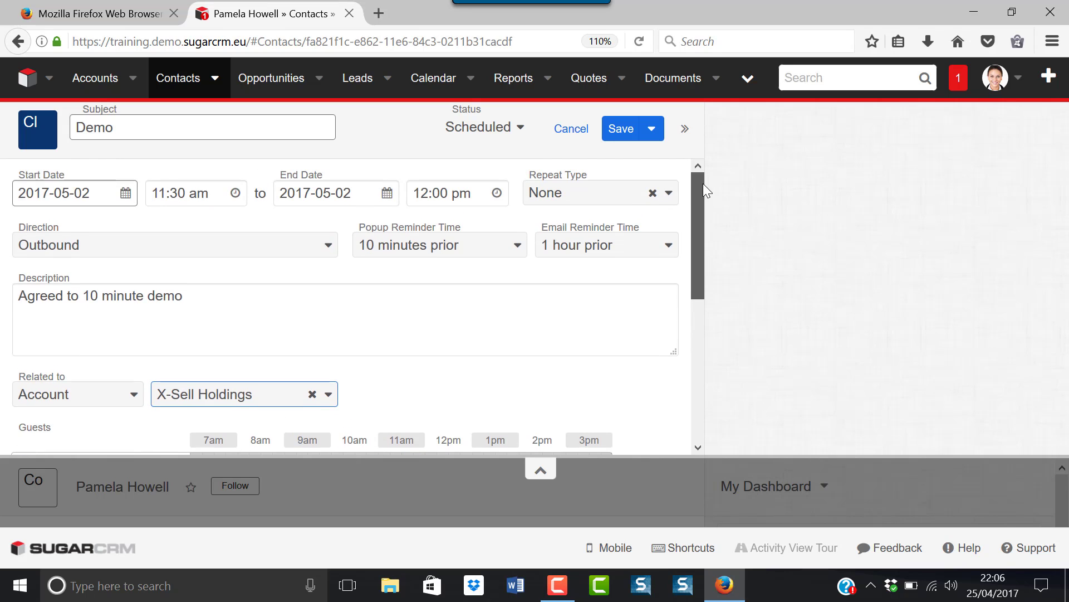
- Save the Demo call and find it listed under the contact's Calls as Scheduled for 2017-05-02
{"action": "left_click", "coordinate": [613, 134]}
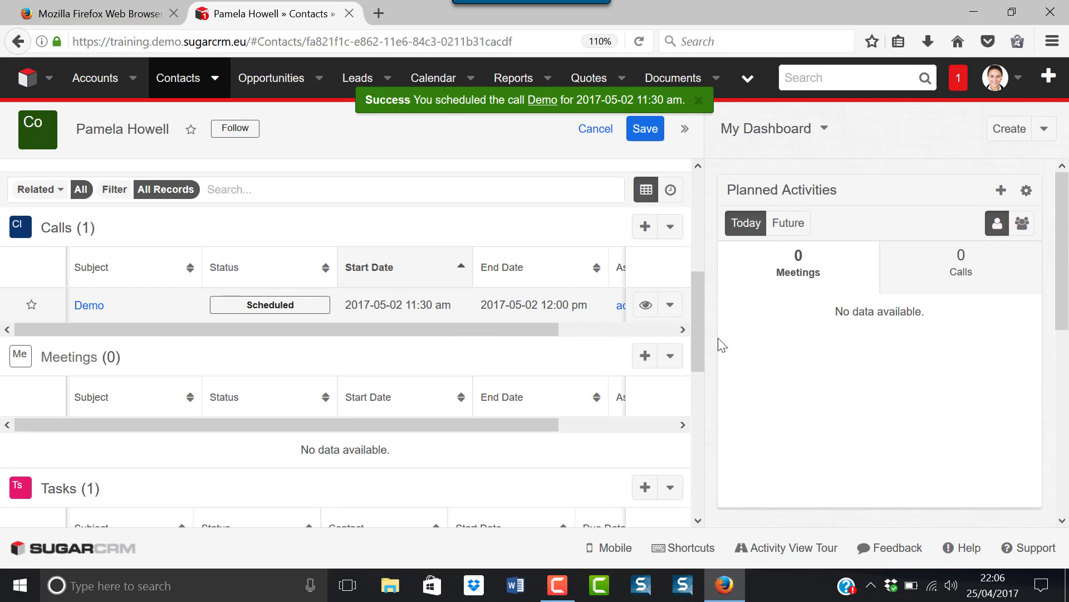
{"action": "scroll", "coordinate": [692, 289], "scroll_direction": "up", "scroll_amount": 3}
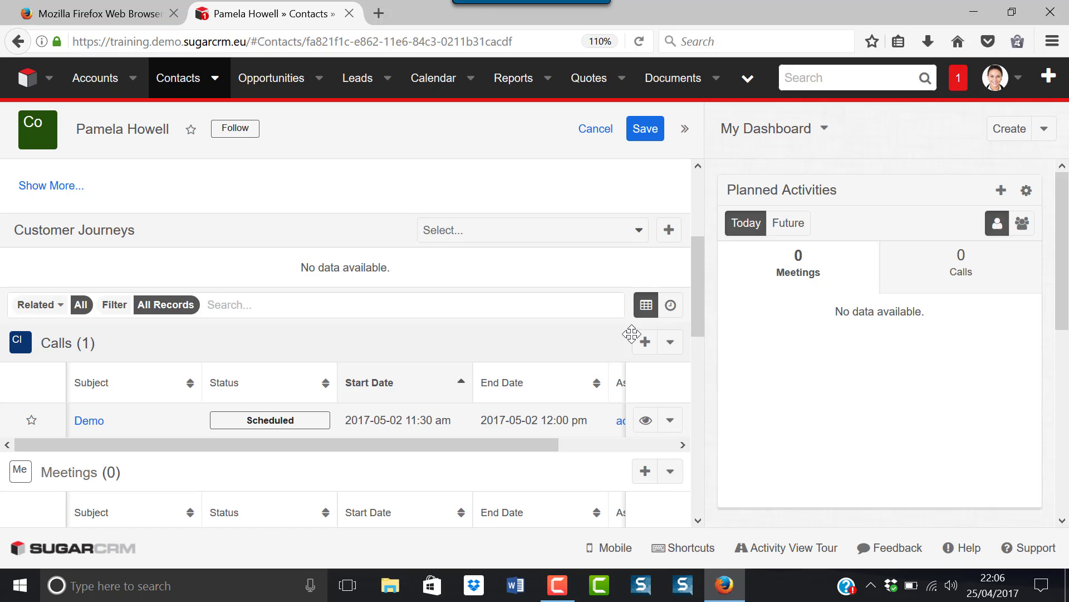
{"action": "left_click_drag", "start_coordinate": [697, 269], "coordinate": [700, 298]}
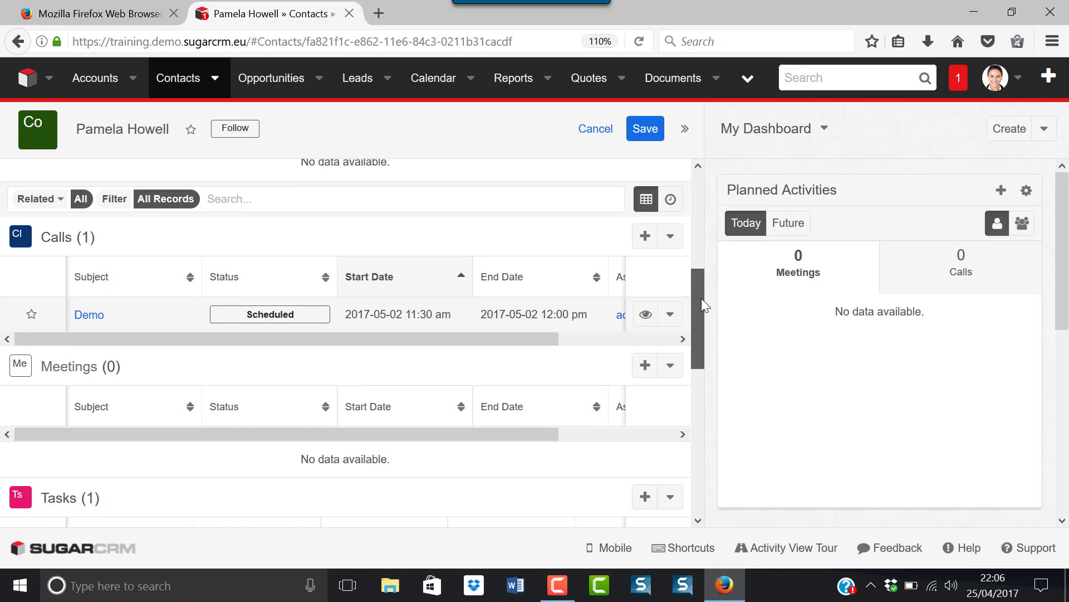
- Create a meeting titled Full Demo for 5 May 2017, 09:30 to 10:30 am
{"action": "left_click", "coordinate": [644, 367]}
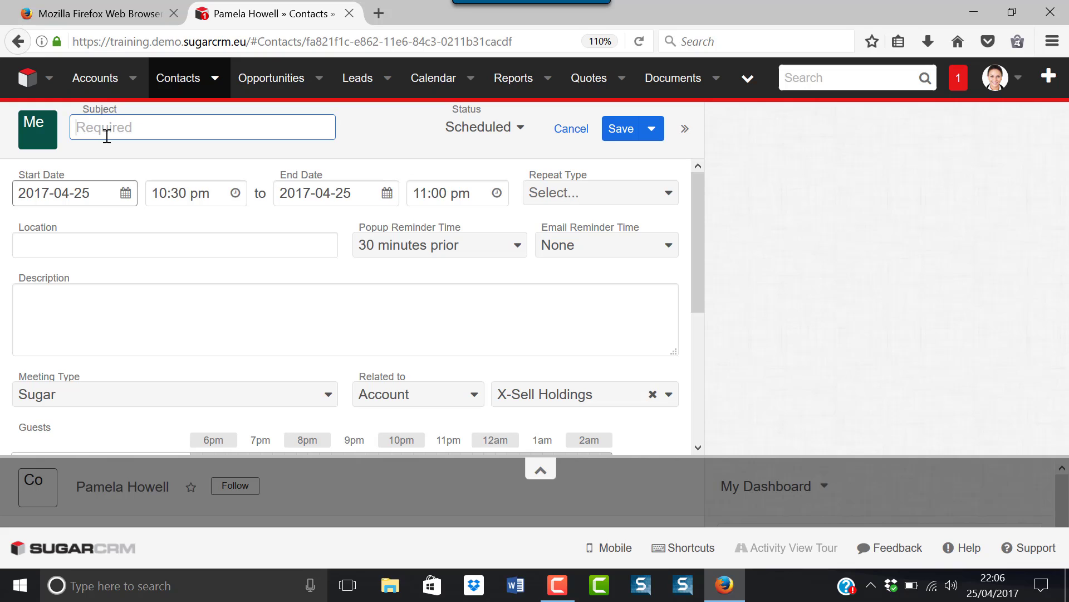
{"action": "type", "text": "Full Demo"}
{"action": "left_click", "coordinate": [126, 193]}
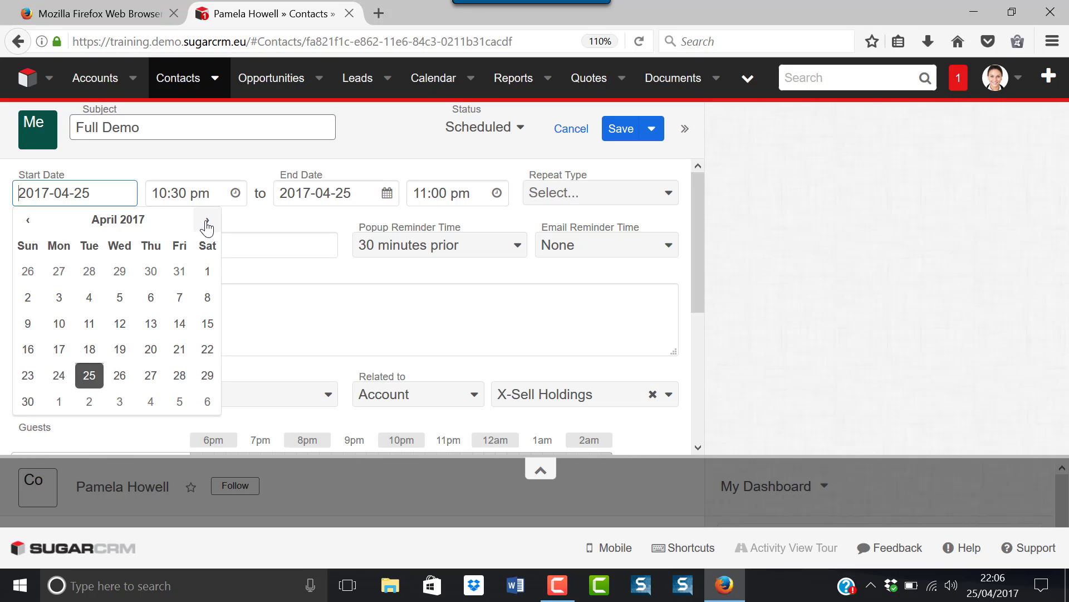
{"action": "left_click", "coordinate": [178, 402]}
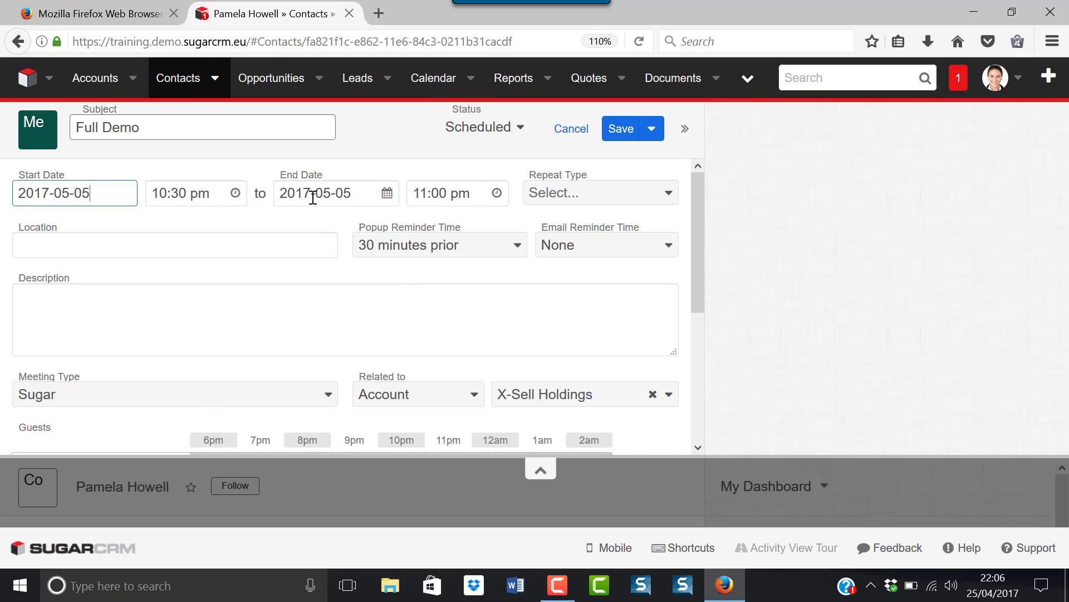
{"action": "left_click", "coordinate": [234, 193]}
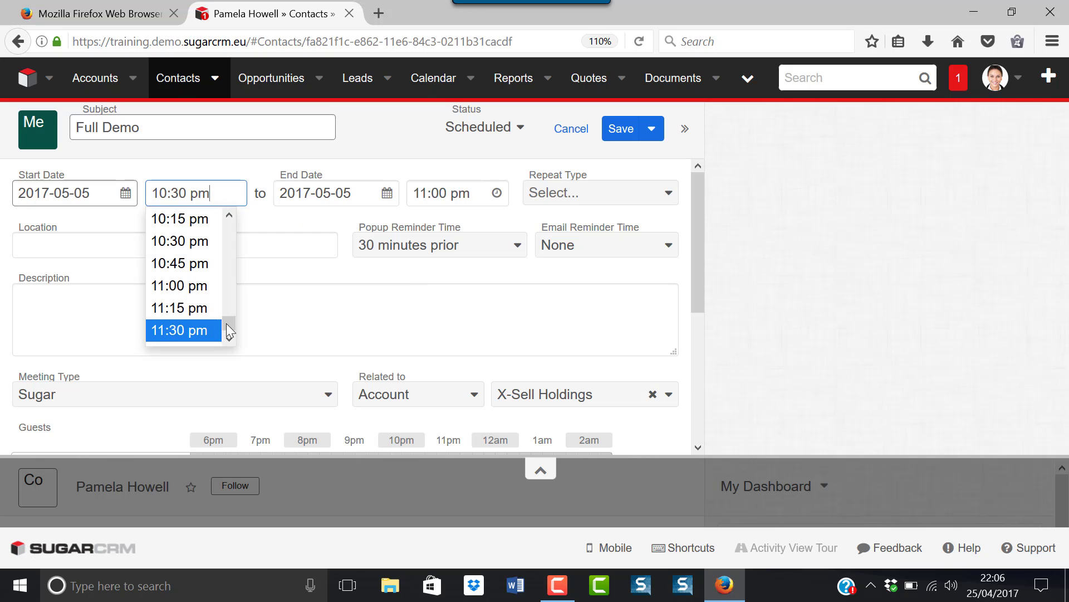
{"action": "left_click_drag", "start_coordinate": [228, 329], "coordinate": [228, 265]}
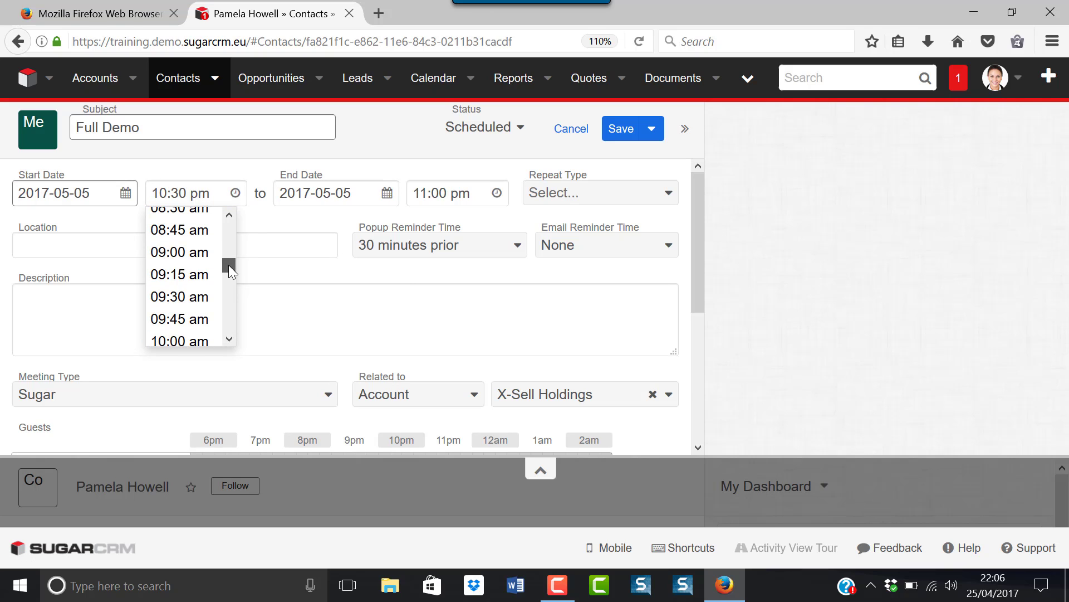
{"action": "left_click", "coordinate": [196, 297]}
{"action": "left_click", "coordinate": [483, 199]}
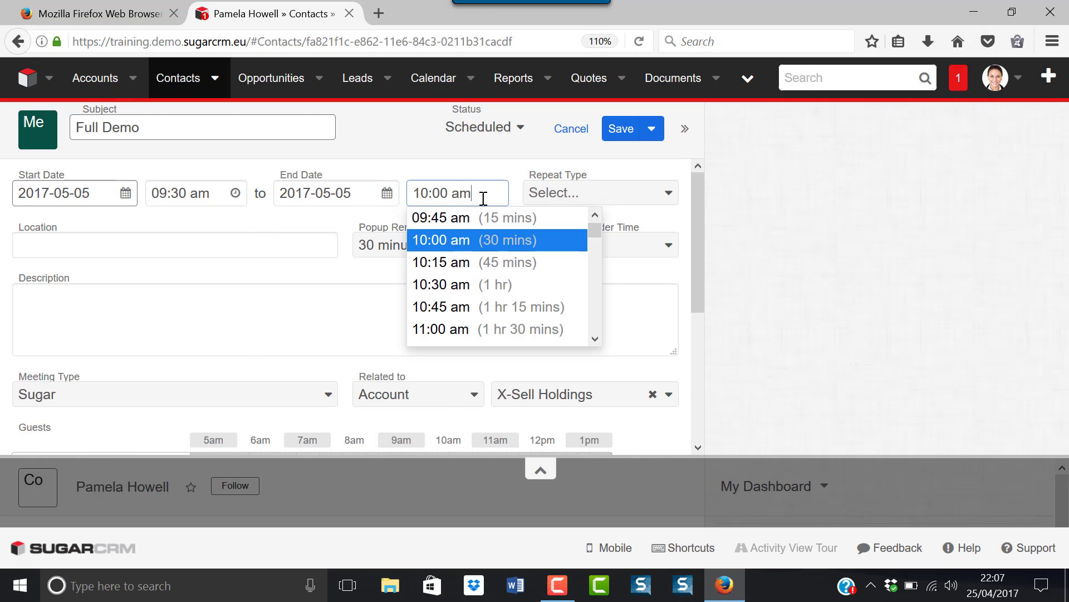
{"action": "left_click", "coordinate": [423, 284]}
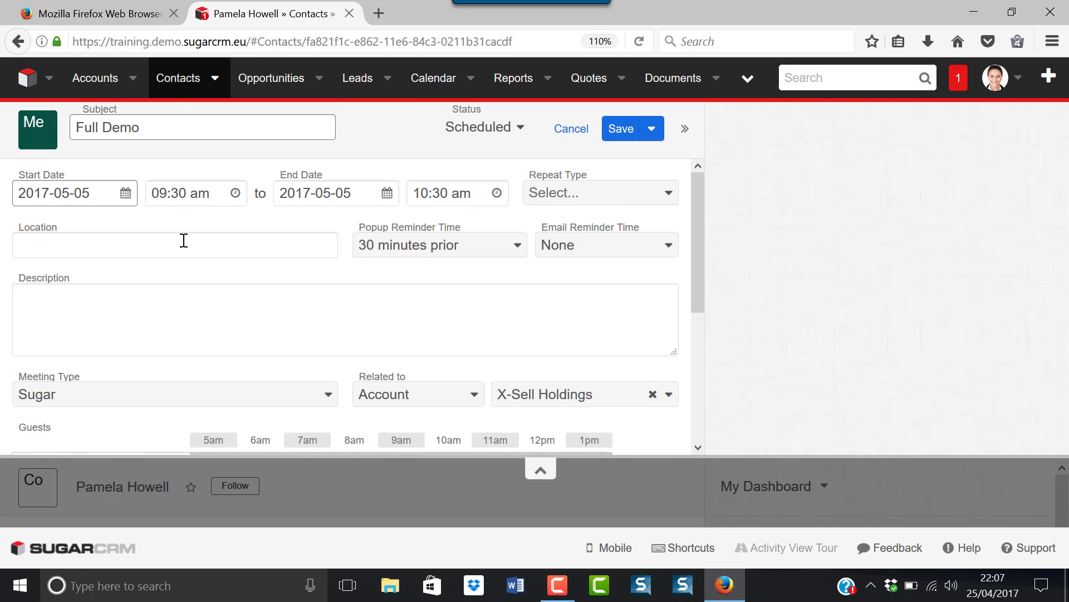
{"action": "left_click", "coordinate": [27, 253]}
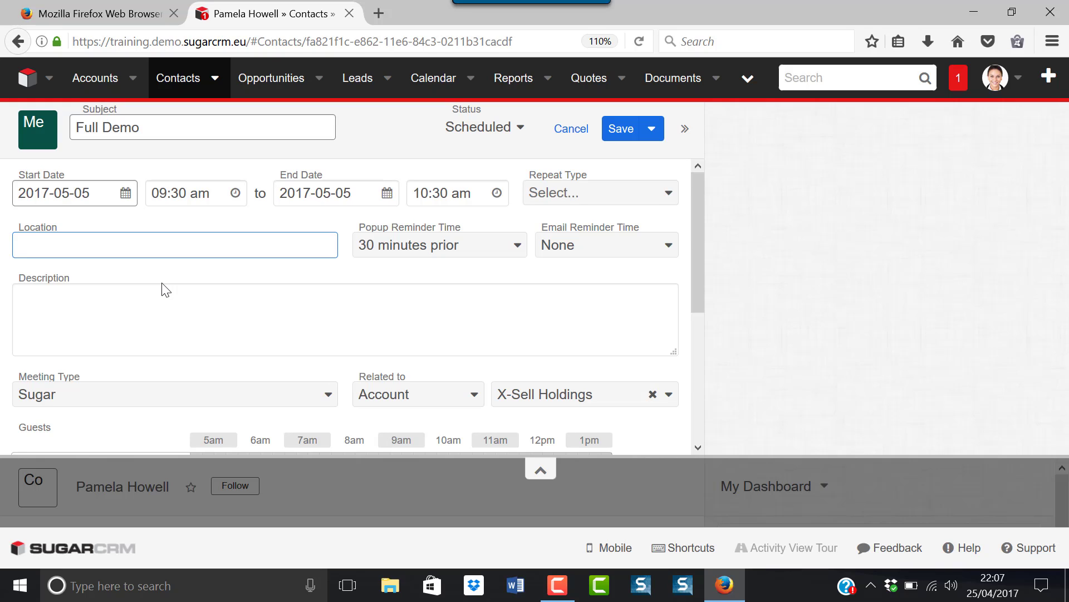
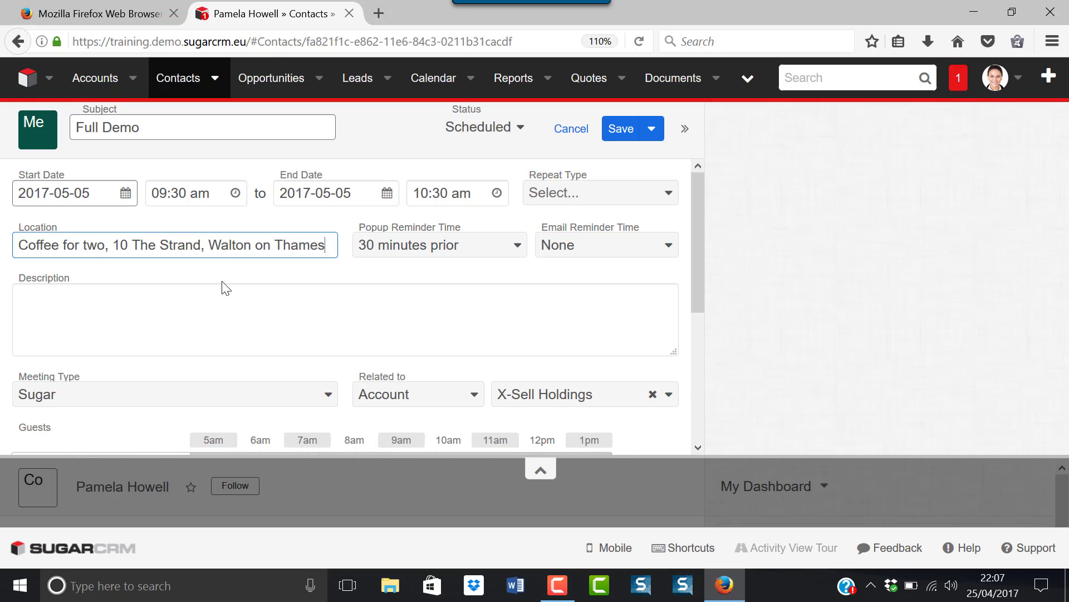
{"action": "left_click", "coordinate": [214, 296]}
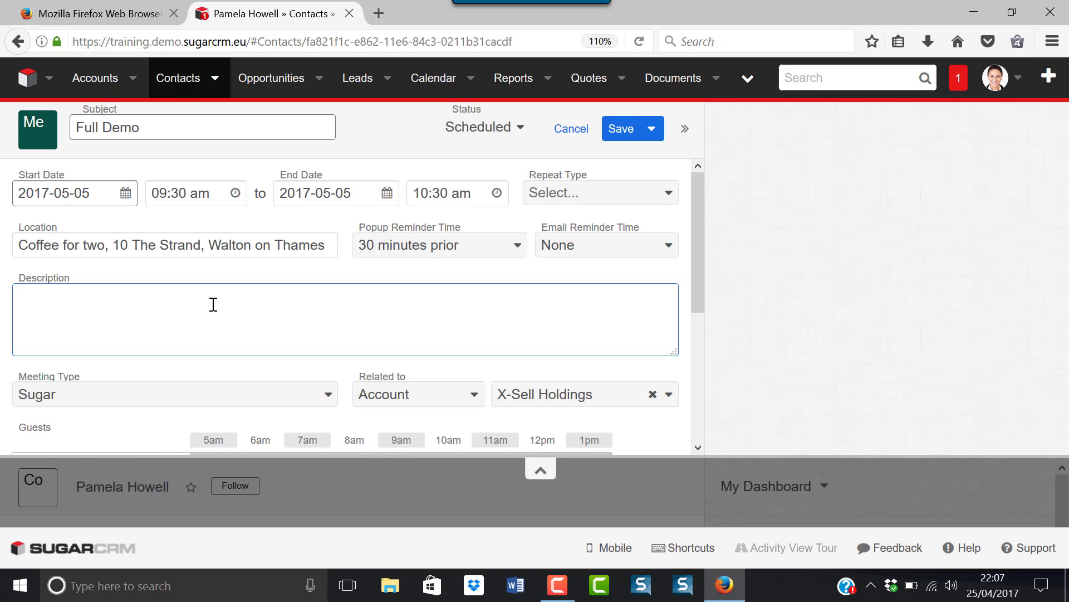
- Keep Sugar as the meeting type
{"action": "scroll", "coordinate": [243, 331], "scroll_direction": "down", "scroll_amount": 3}
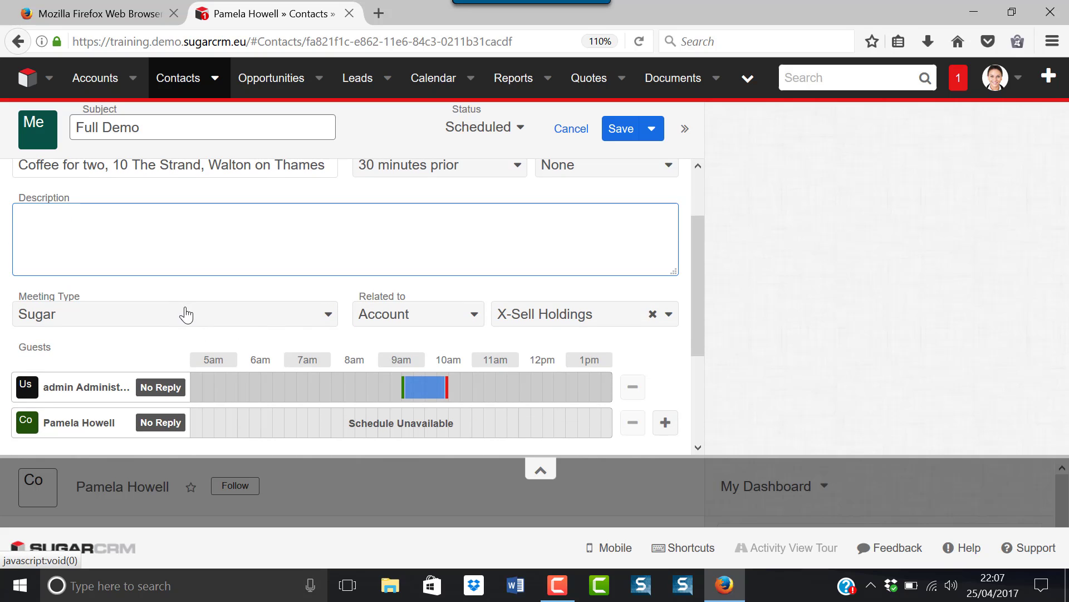
{"action": "left_click", "coordinate": [327, 317]}
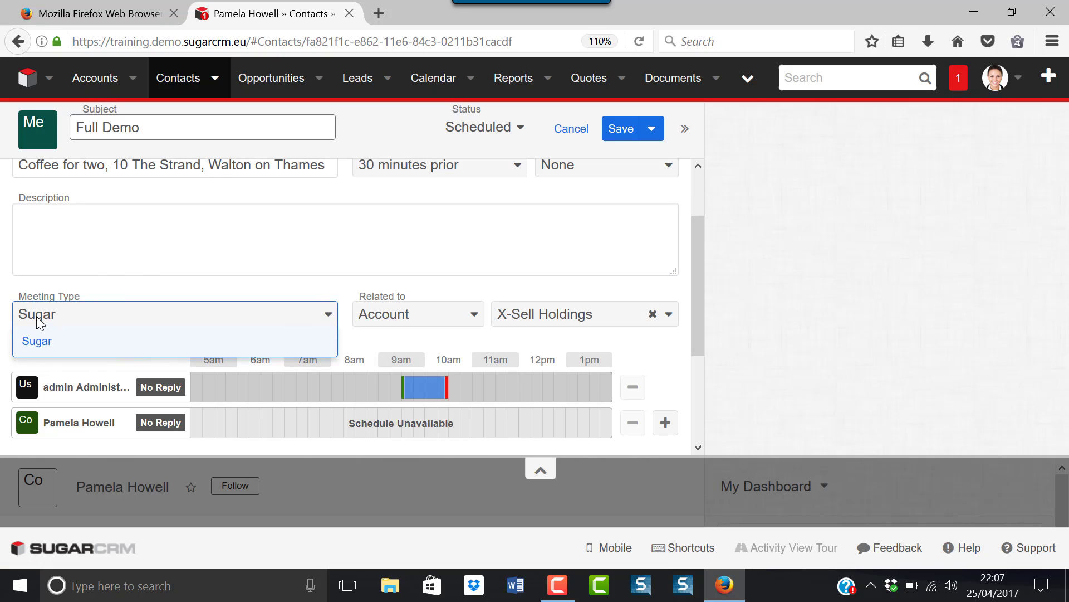
{"action": "left_click", "coordinate": [37, 342]}
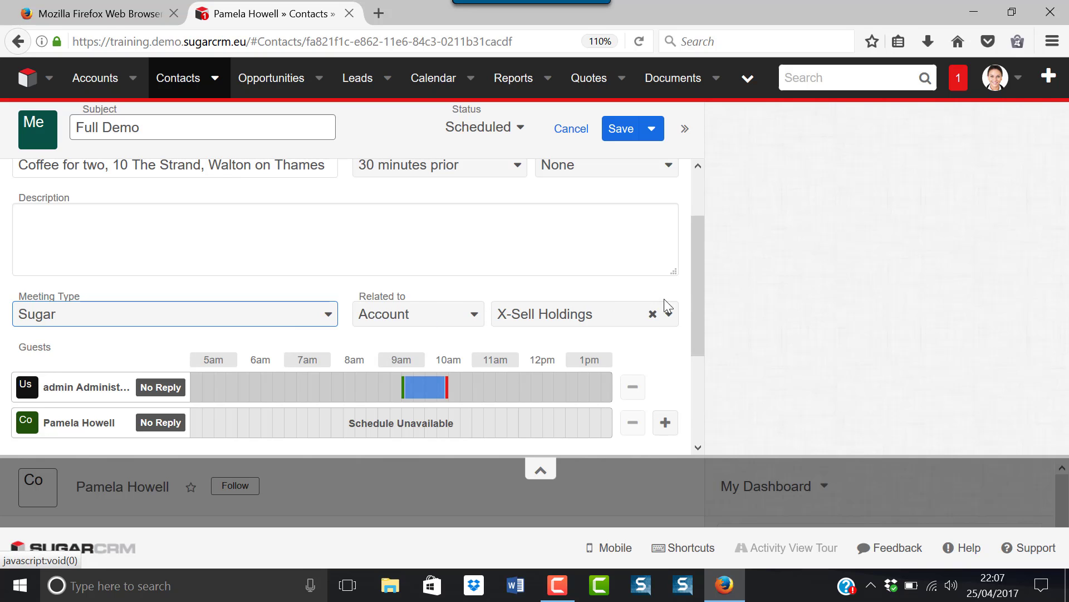
{"action": "left_click_drag", "start_coordinate": [698, 284], "coordinate": [694, 233]}
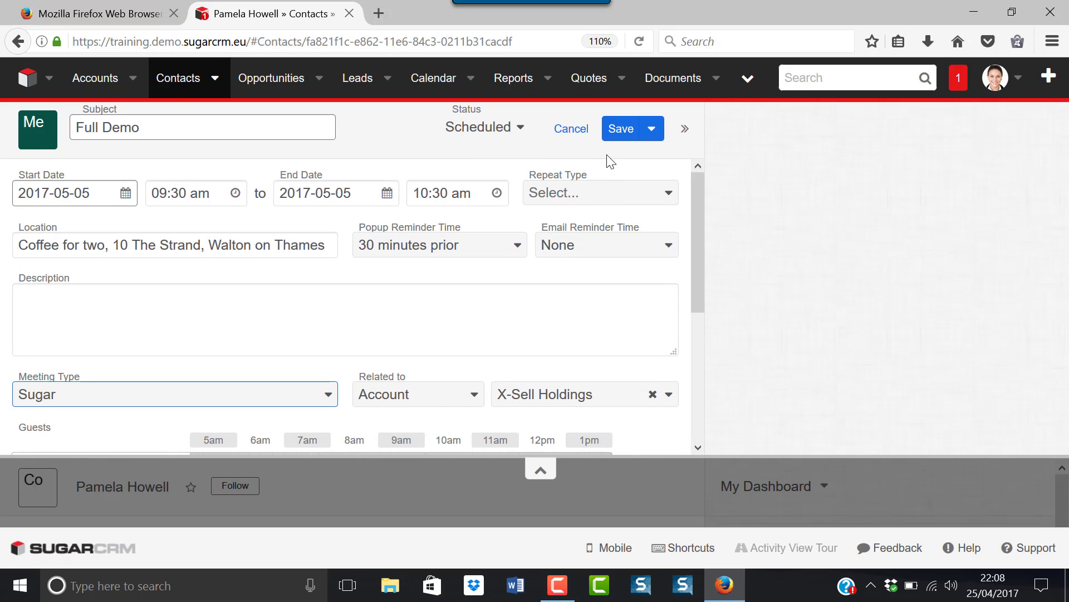
- Save the Full Demo meeting and scroll the contact record to find it under Meetings
{"action": "left_click", "coordinate": [614, 135]}
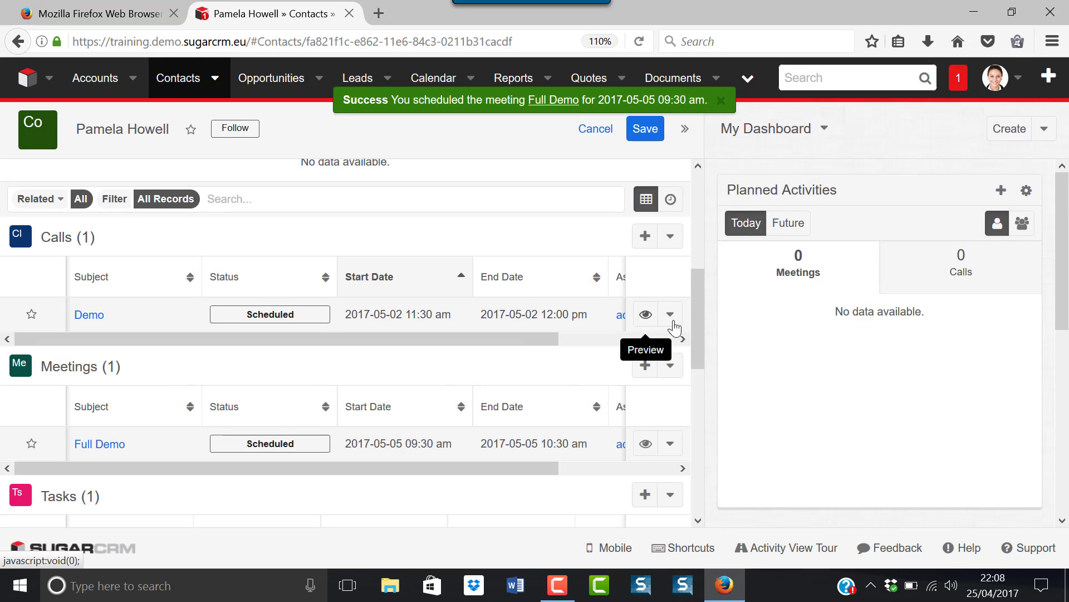
{"action": "left_click_drag", "start_coordinate": [699, 299], "coordinate": [697, 345]}
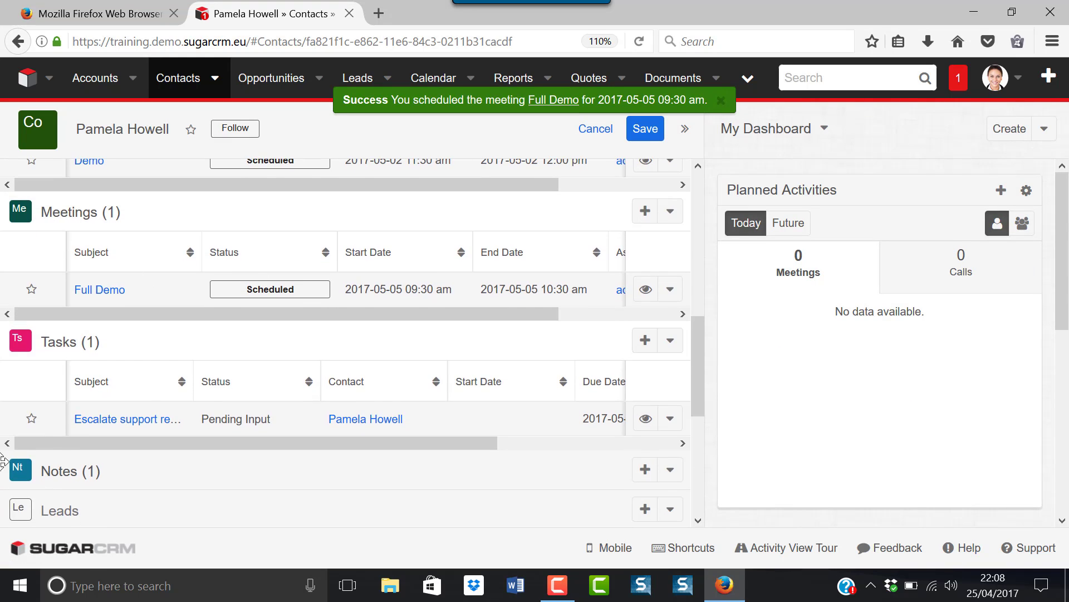
{"action": "scroll", "coordinate": [171, 377], "scroll_direction": "up", "scroll_amount": 3}
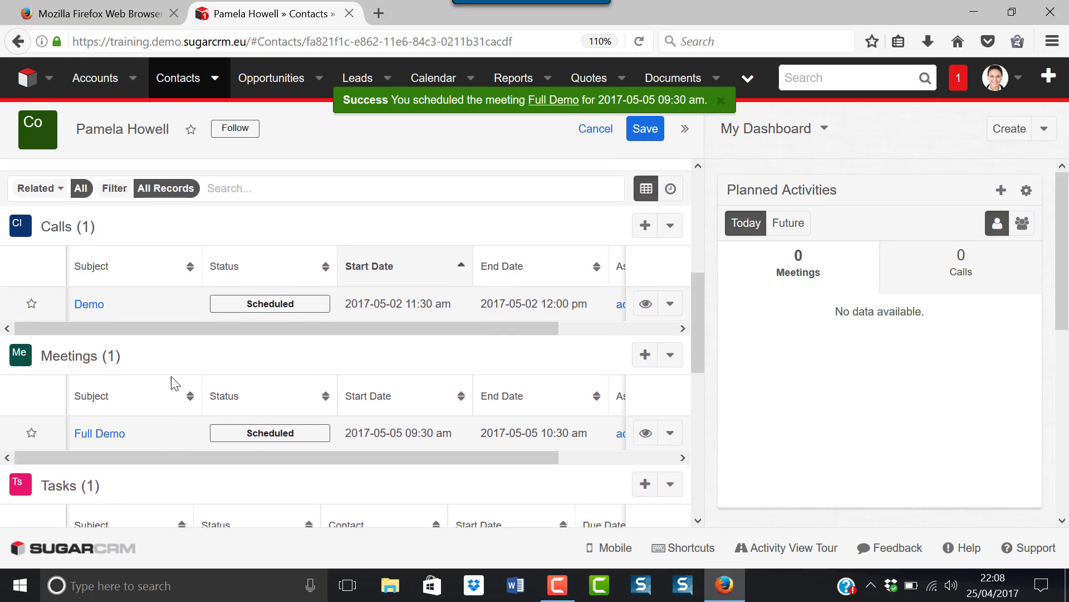
{"action": "scroll", "coordinate": [172, 376], "scroll_direction": "up", "scroll_amount": 2}
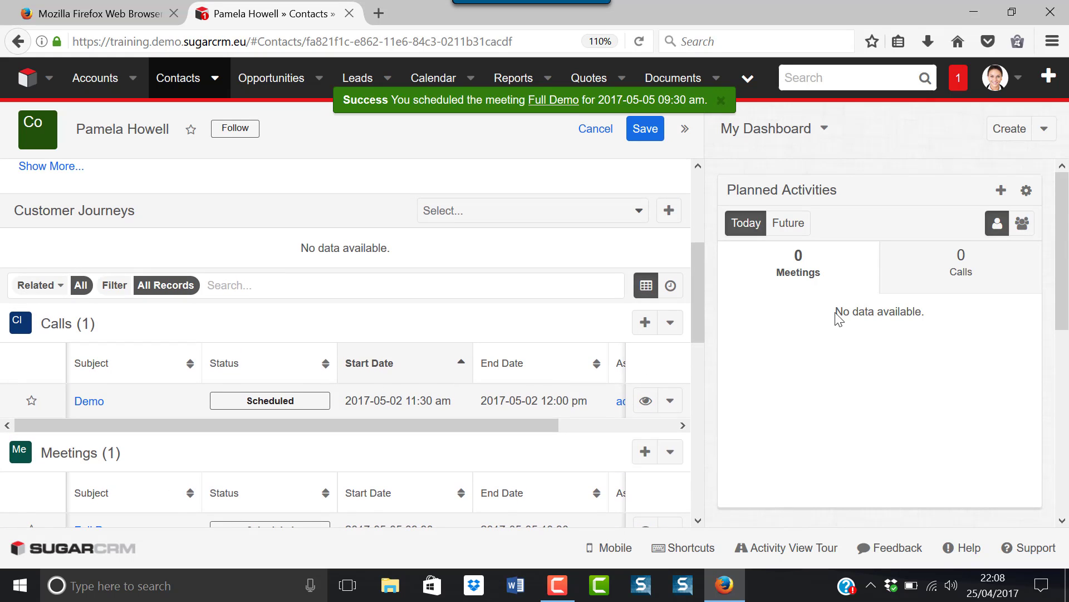
{"action": "left_click_drag", "start_coordinate": [697, 262], "coordinate": [693, 299]}
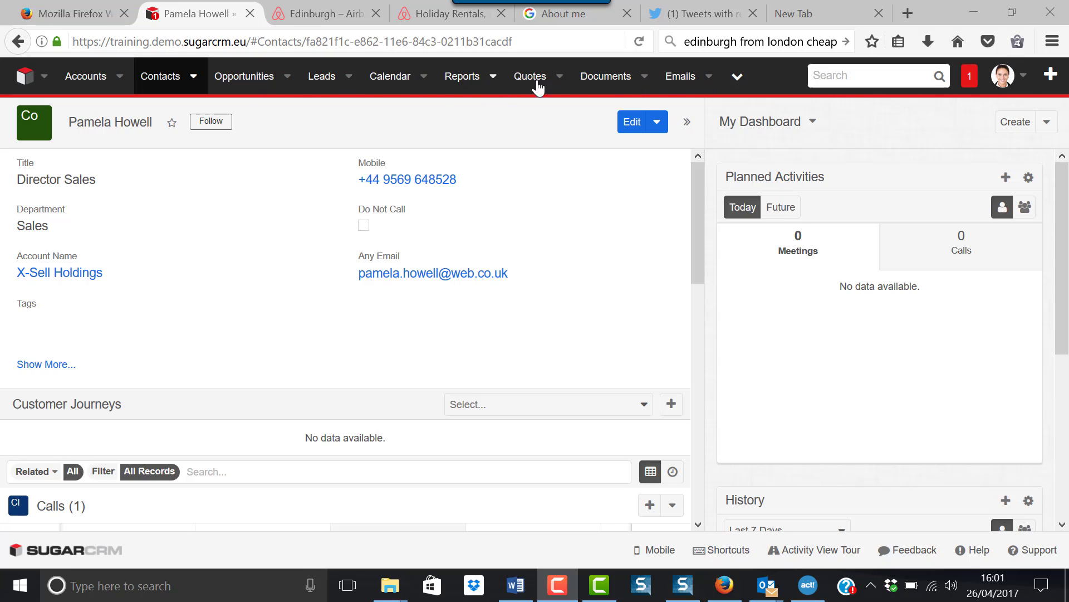
- Go to the Calls list, clear the My Scheduled Calls filter, then reapply it
{"action": "left_click", "coordinate": [738, 81]}
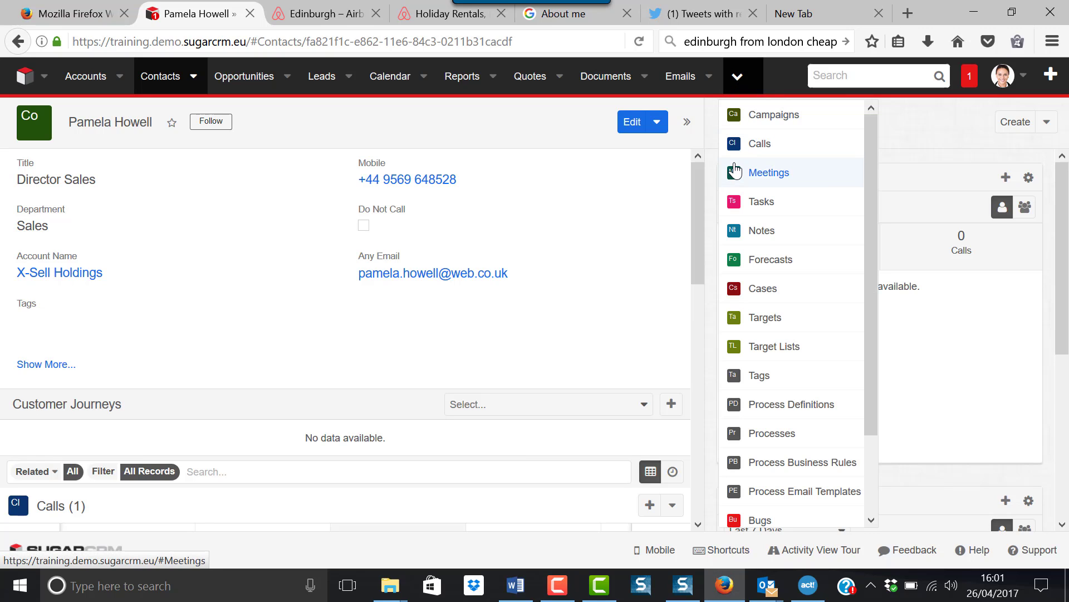
{"action": "left_click", "coordinate": [749, 146]}
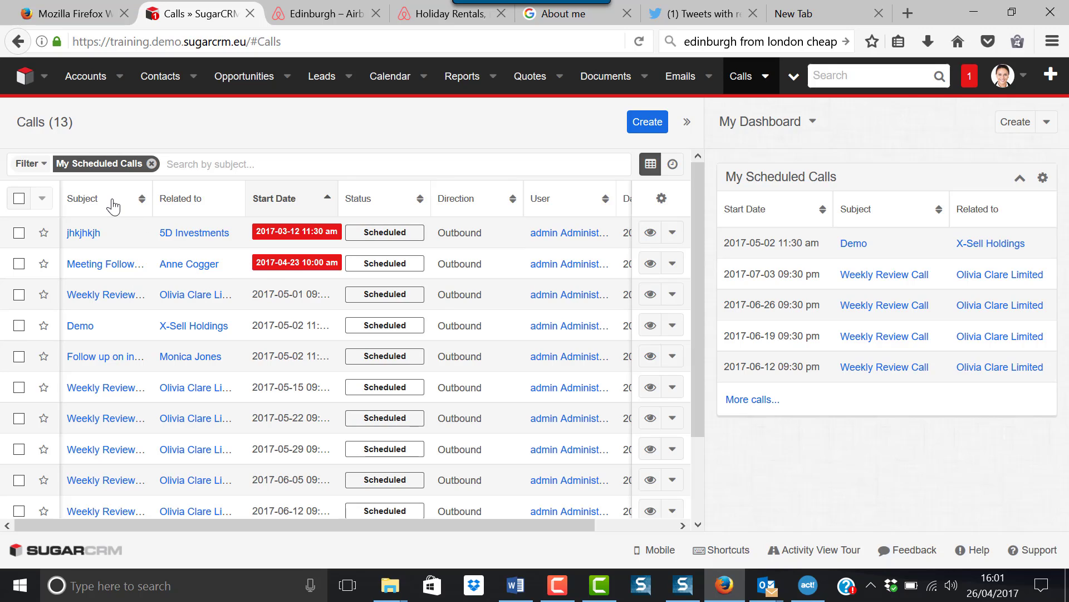
{"action": "left_click", "coordinate": [151, 164]}
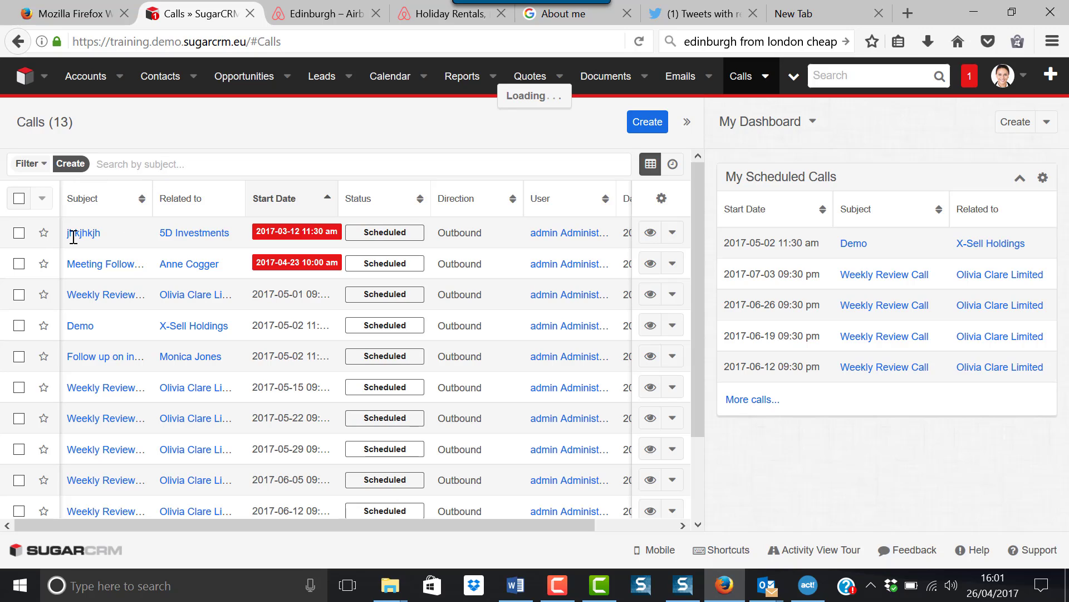
{"action": "left_click", "coordinate": [36, 165]}
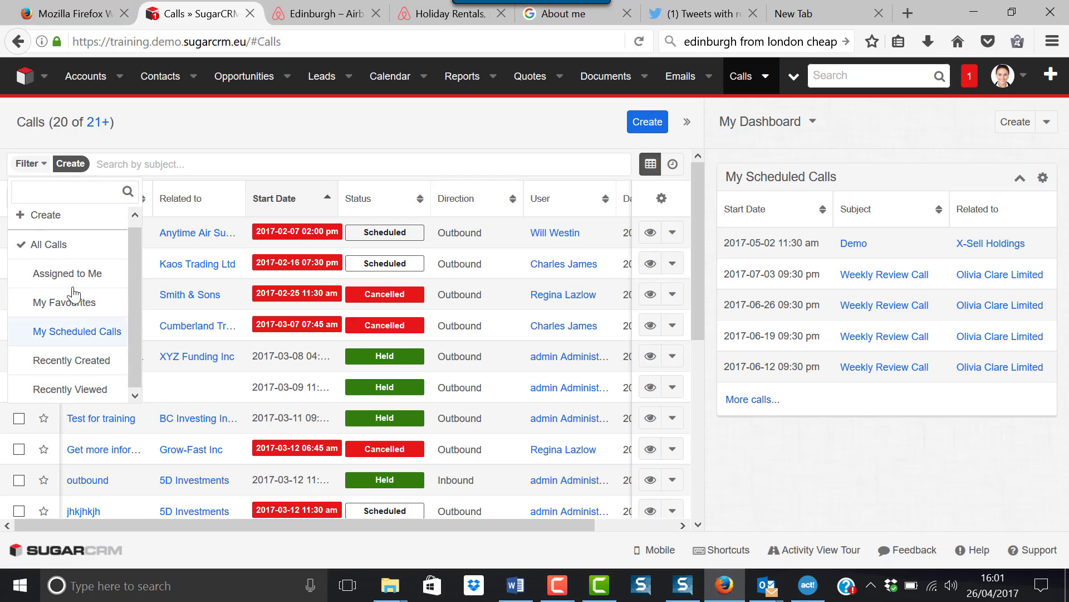
{"action": "left_click", "coordinate": [74, 332]}
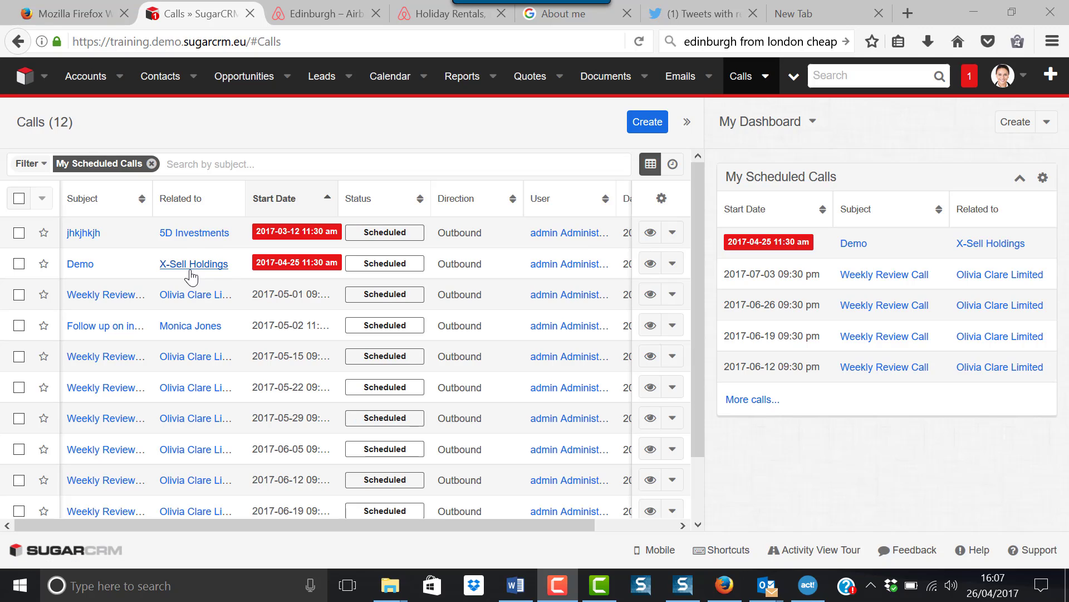
- Open the overdue Demo call from the list and show its actions menu beside Edit
{"action": "left_click", "coordinate": [80, 265]}
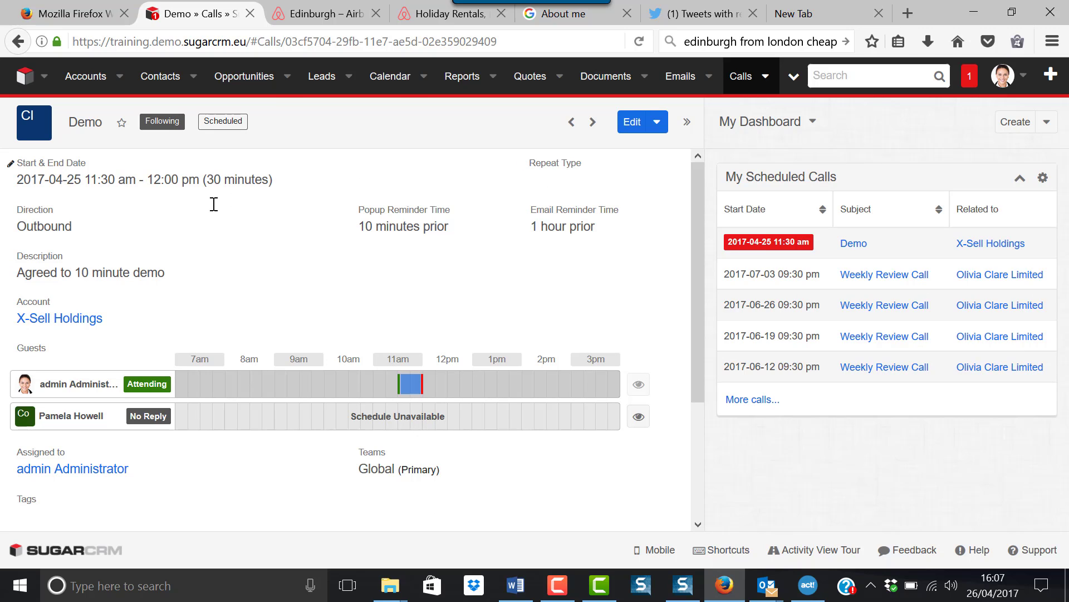
{"action": "left_click", "coordinate": [656, 124]}
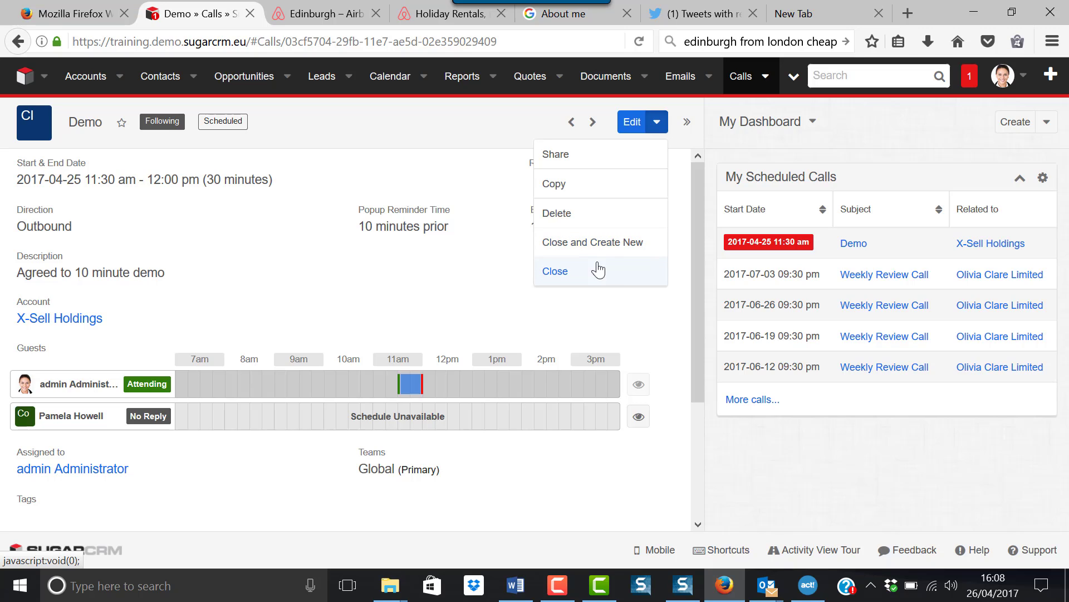
- Close the Demo call as Held and create a new follow-up call from it
{"action": "left_click", "coordinate": [555, 250]}
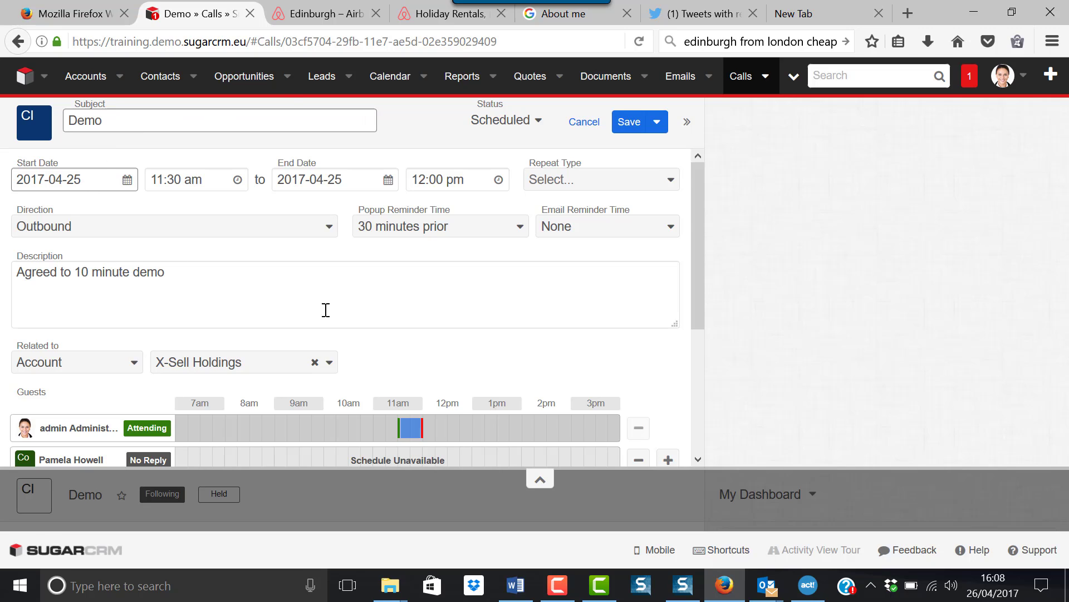
- Set the follow-up Demo call's start date to 2017-05-03 and save it
{"action": "left_click", "coordinate": [125, 184]}
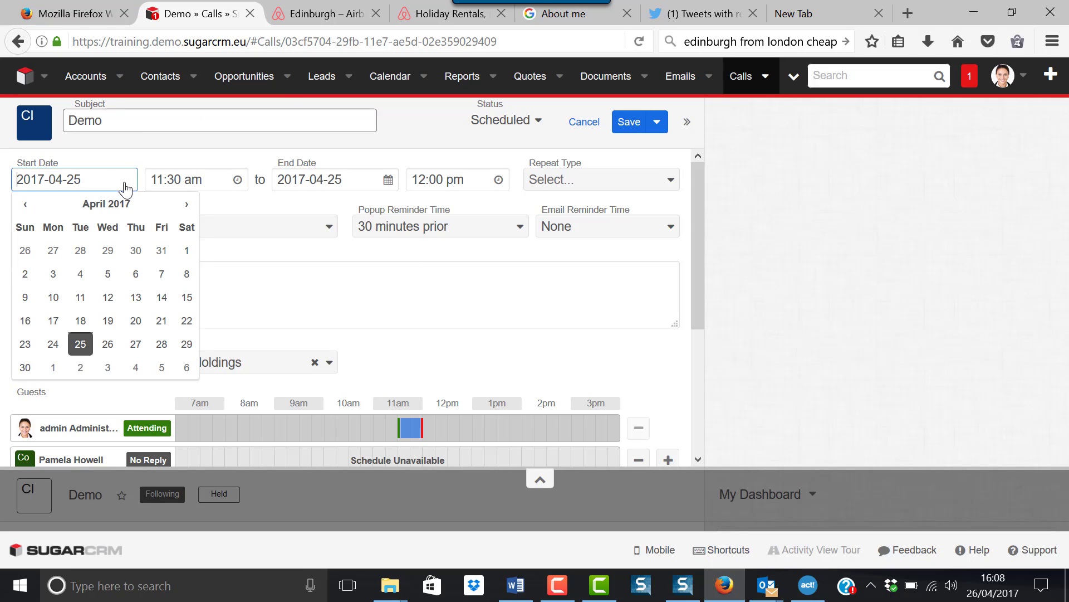
{"action": "left_click", "coordinate": [108, 368]}
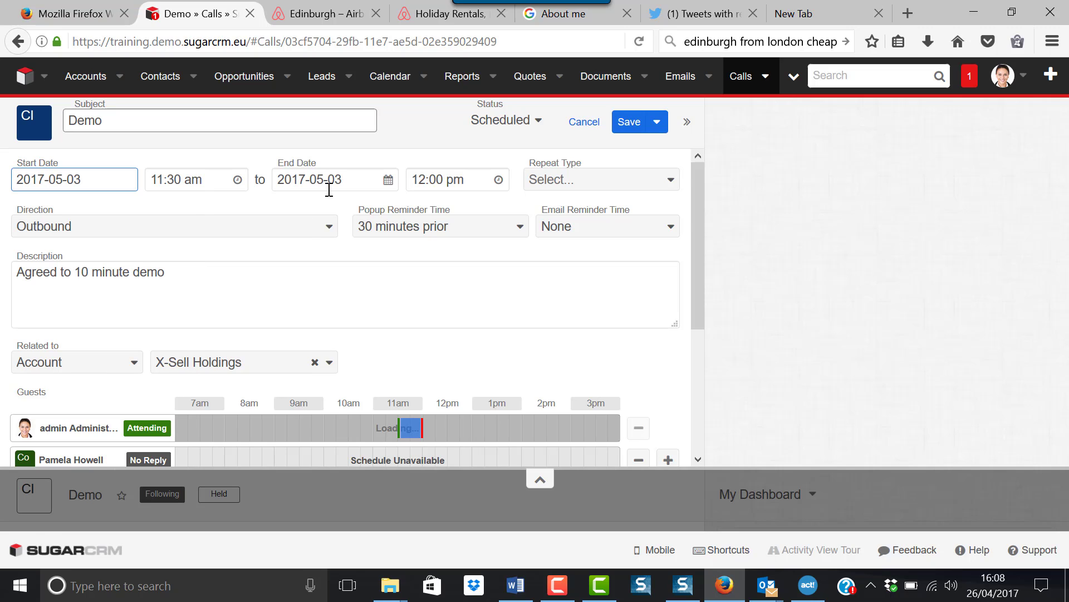
{"action": "left_click", "coordinate": [624, 126]}
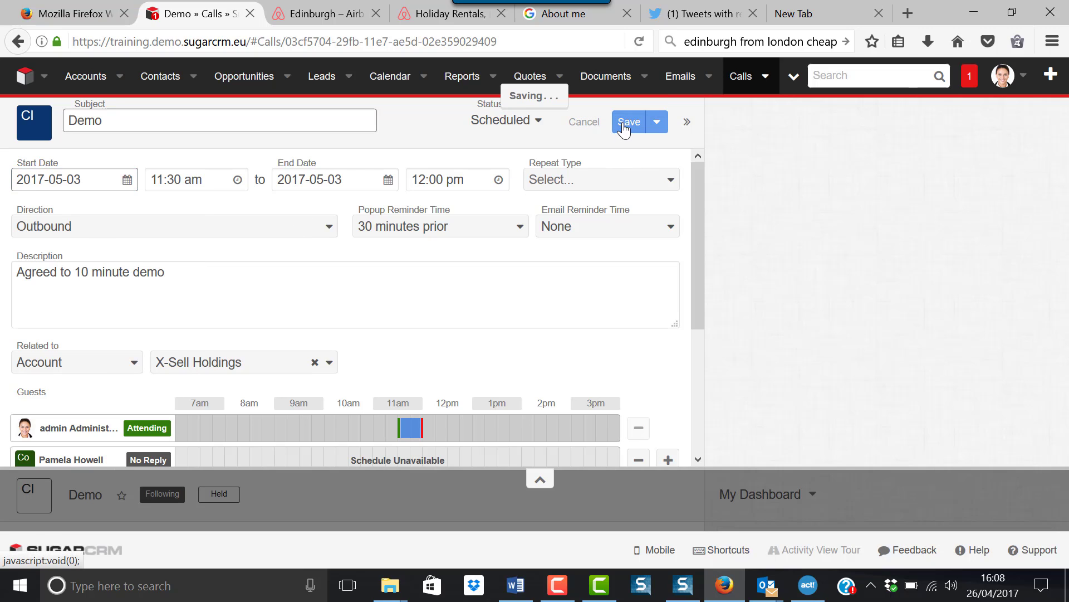